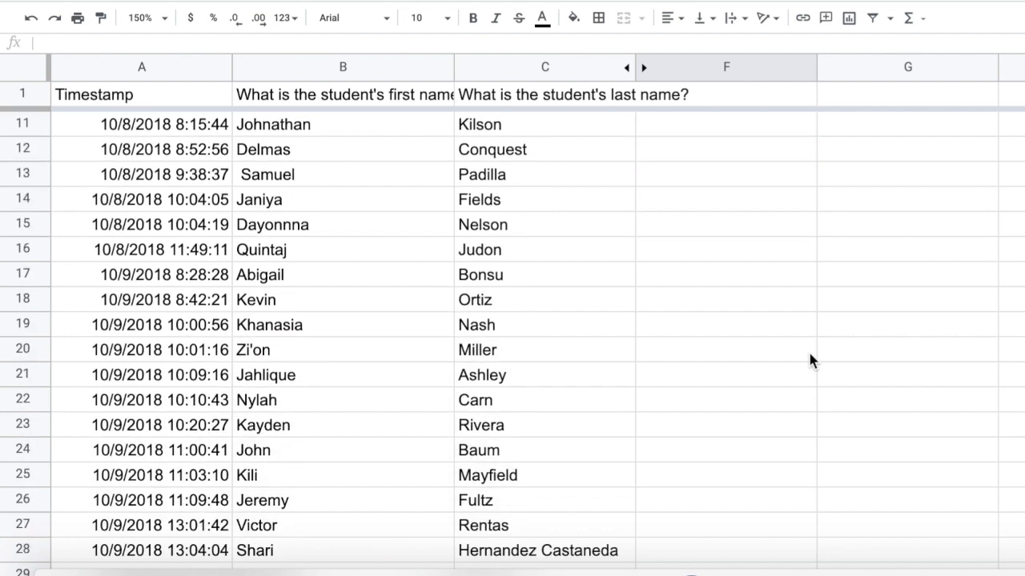
Step: Fill the 10/9/2018 entries in A17:C33 with light blue
scroll(809, 354, down, 3)
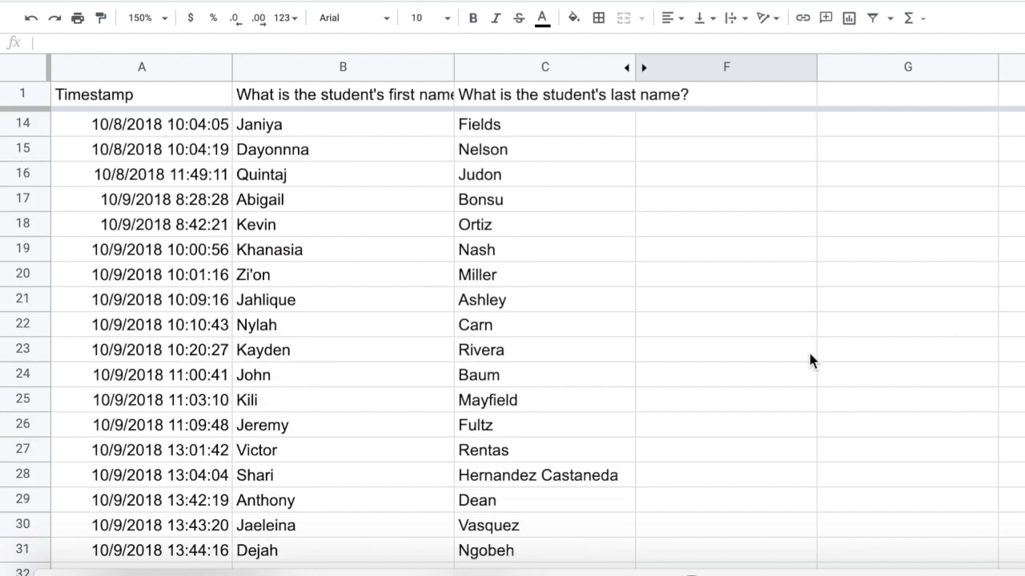
scroll(809, 360, down, 1)
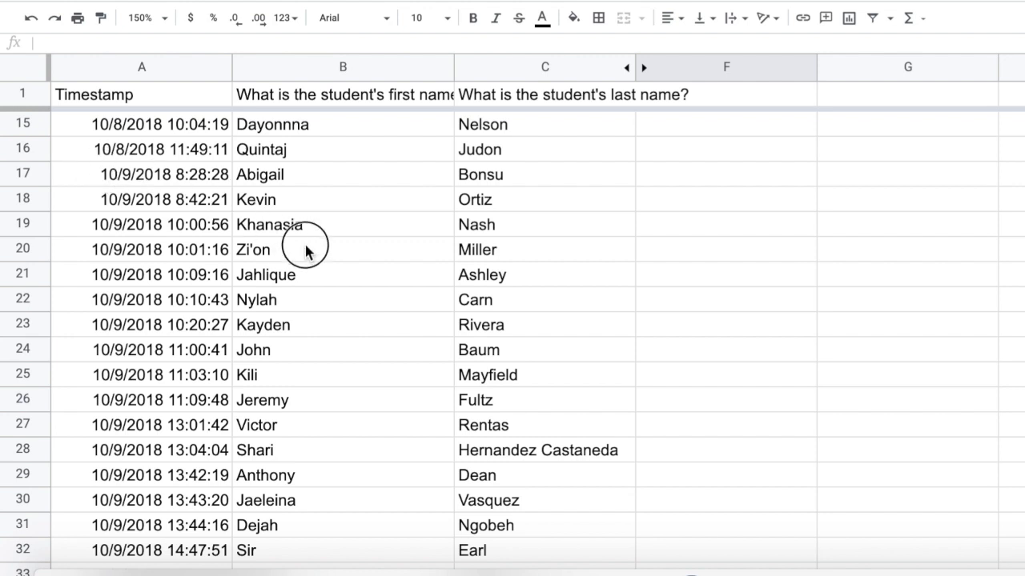
drag(142, 183, 475, 451)
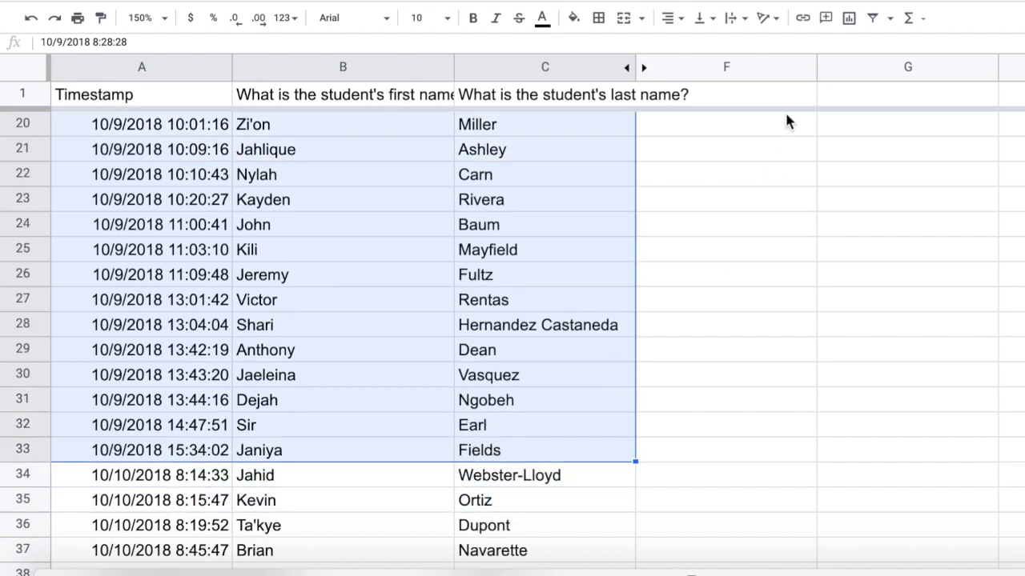
click(572, 20)
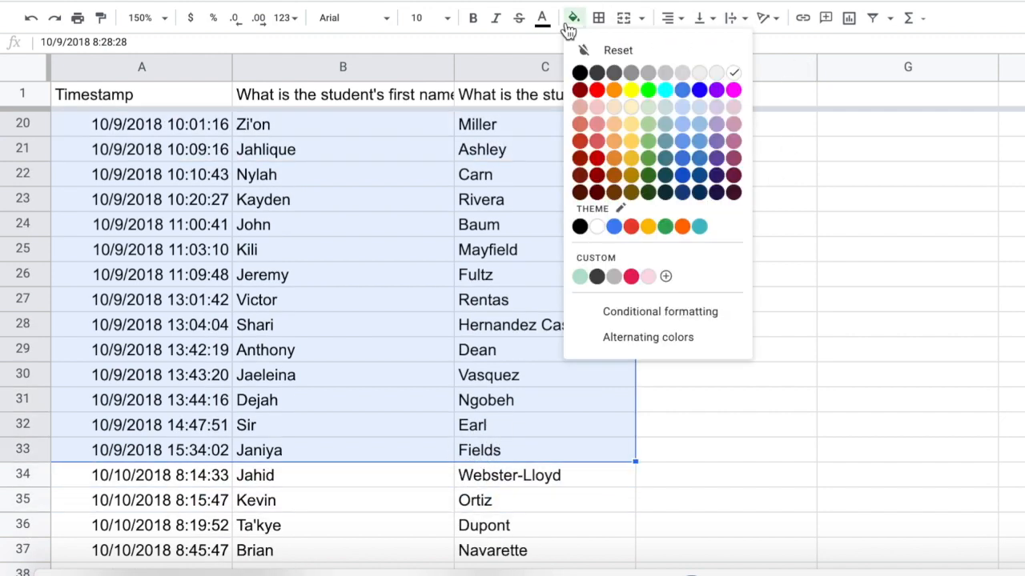
click(682, 117)
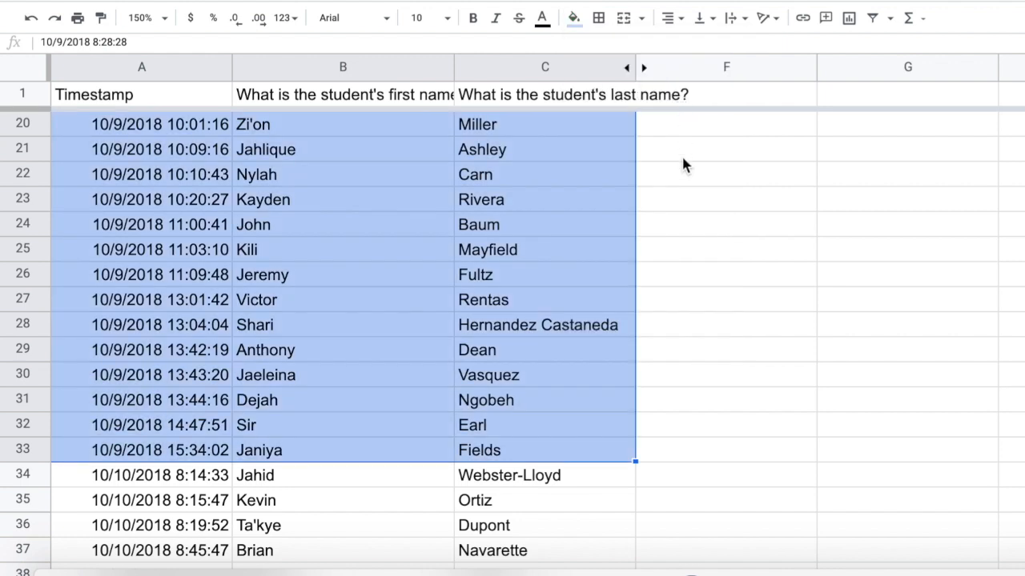
click(683, 405)
Step: Fill the 10/10/2018 entries in A34:C52 with light pink
scroll(693, 390, down, 3)
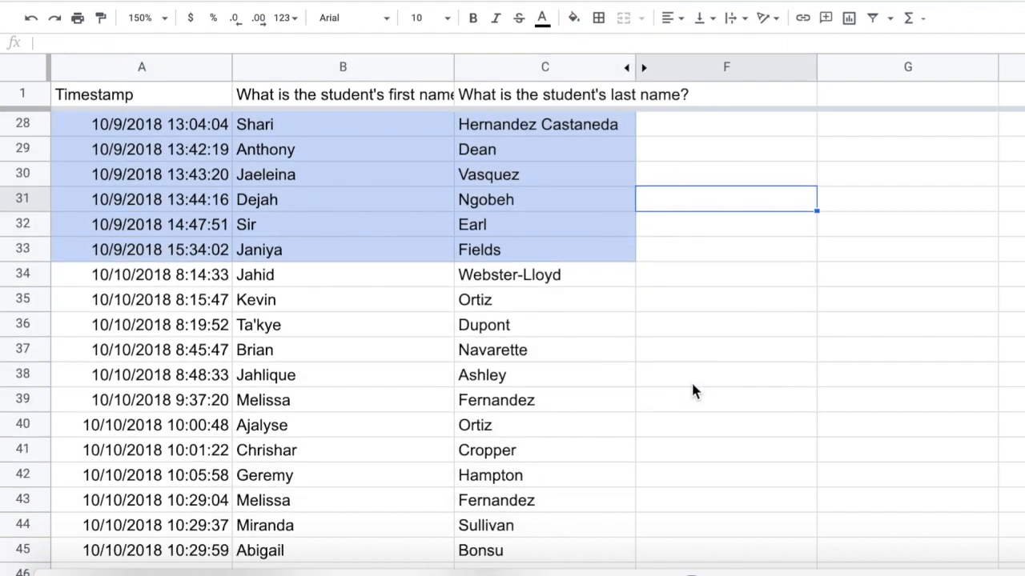
drag(101, 228, 488, 461)
scroll(350, 435, down, 3)
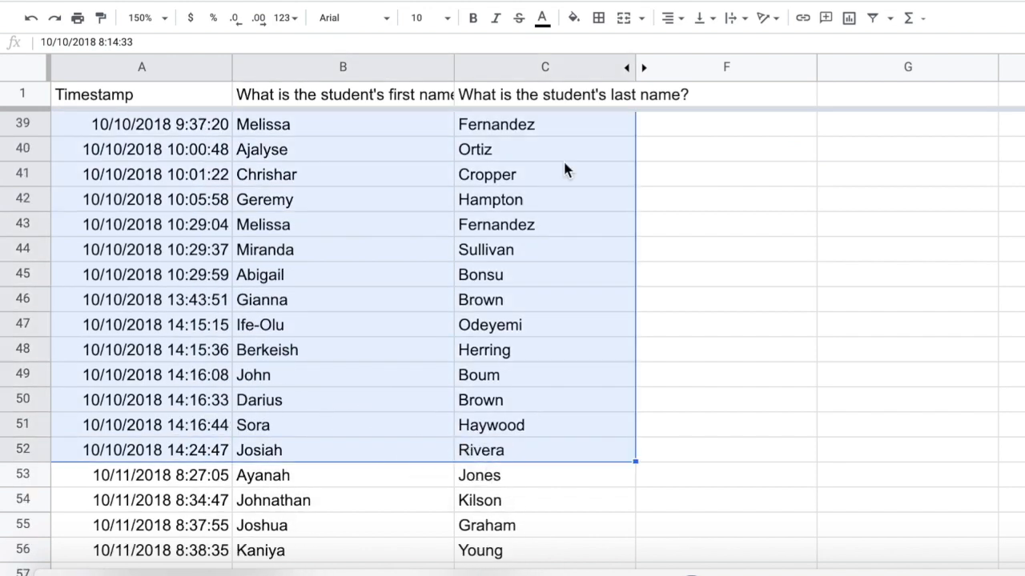
click(574, 17)
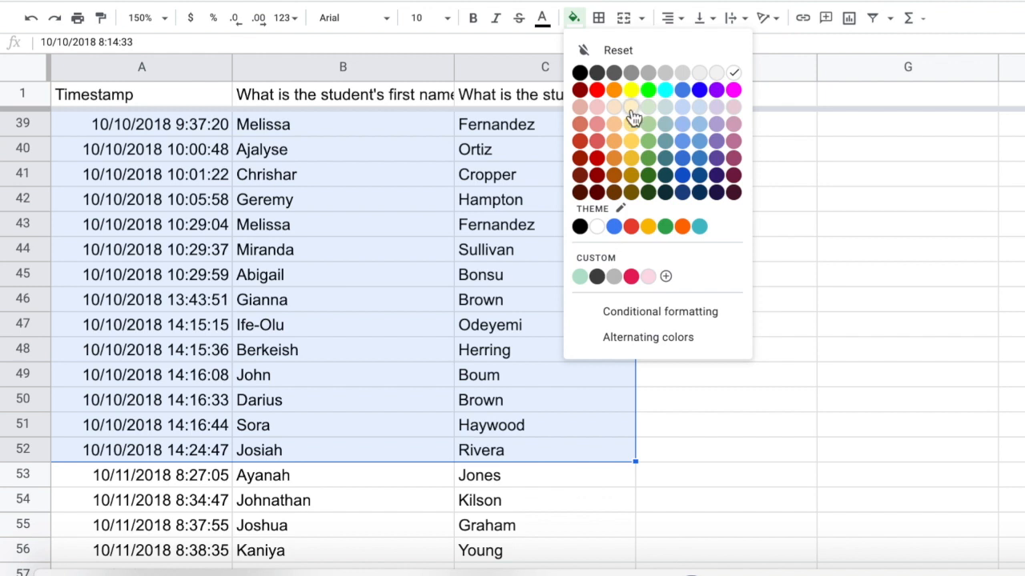
click(735, 122)
click(753, 253)
Step: Copy the first and last names of the 10/9/2018 entries in B17:C33
scroll(753, 253, up, 4)
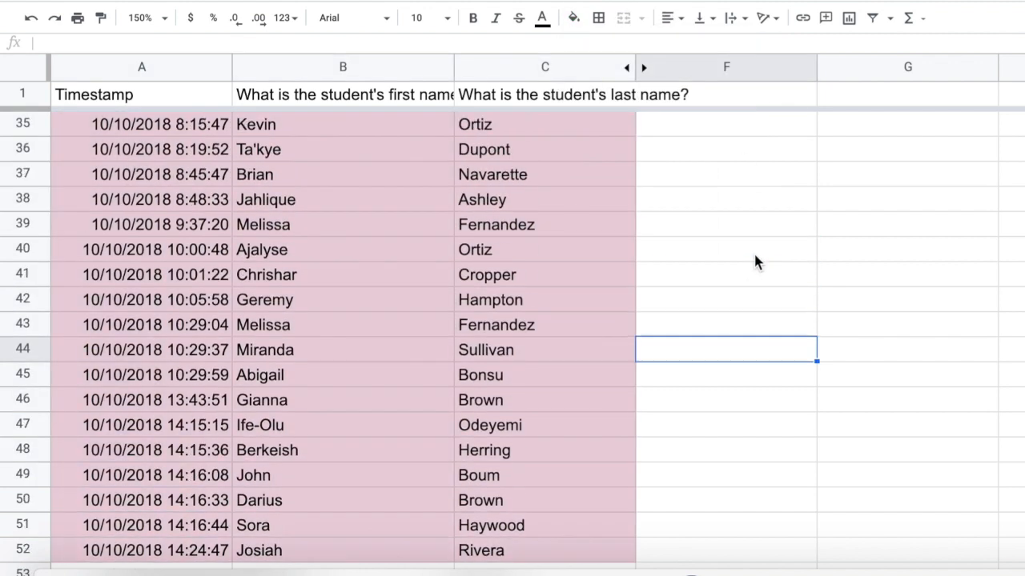
scroll(754, 256, up, 4)
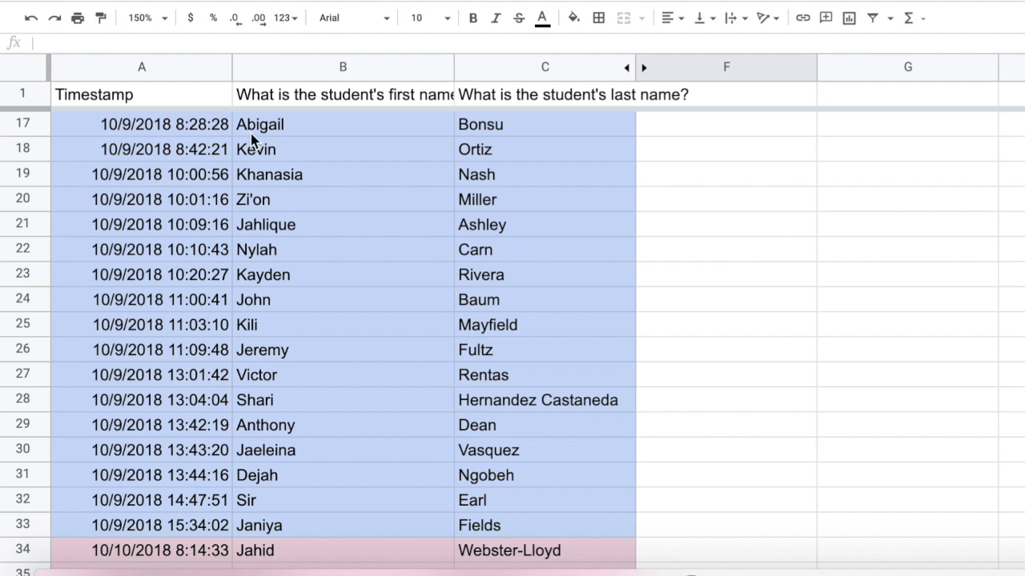
drag(250, 135, 544, 542)
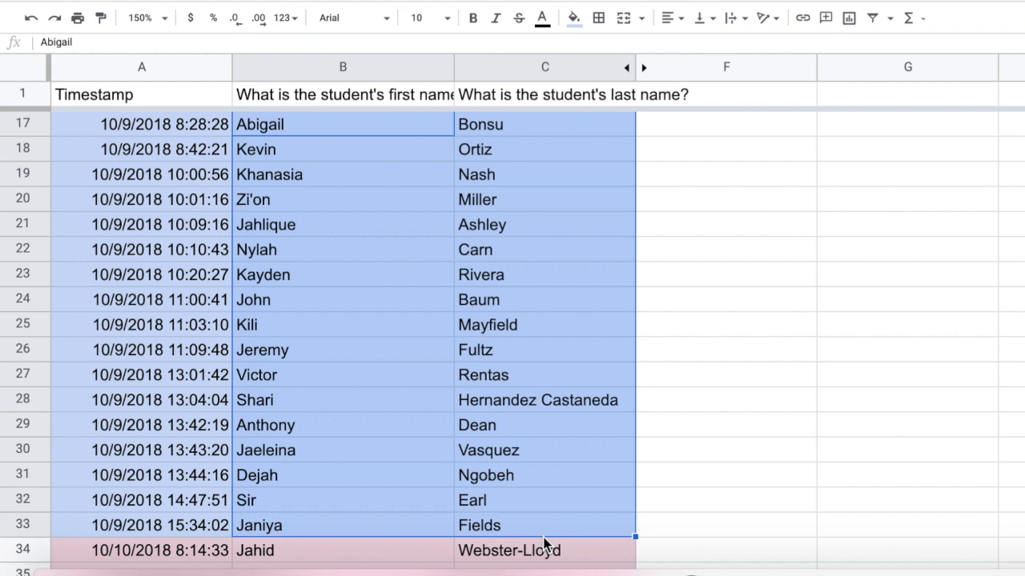
key(ctrl+c)
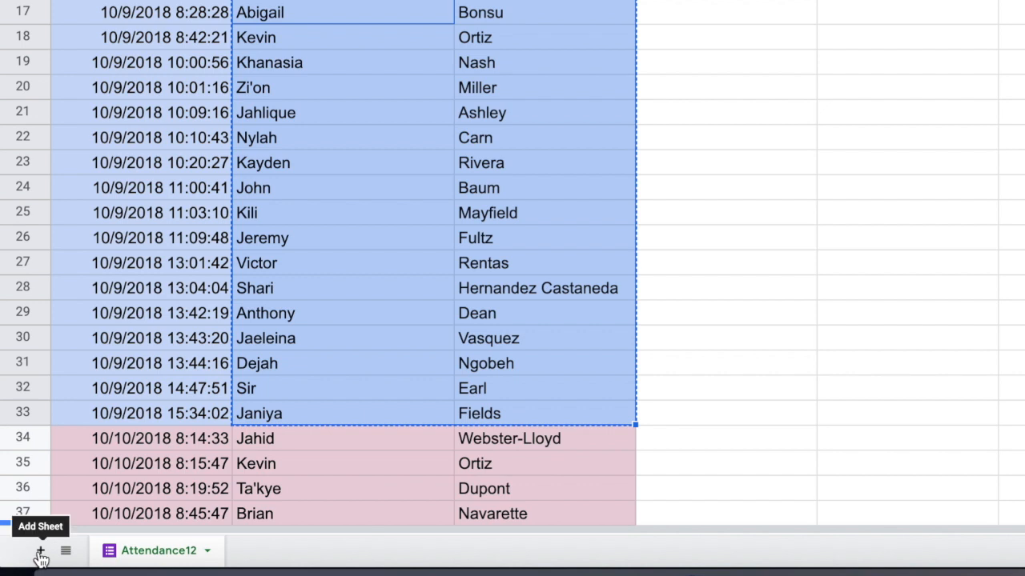
Step: Add a new sheet and name it "1-2 Alphabetized"
click(41, 554)
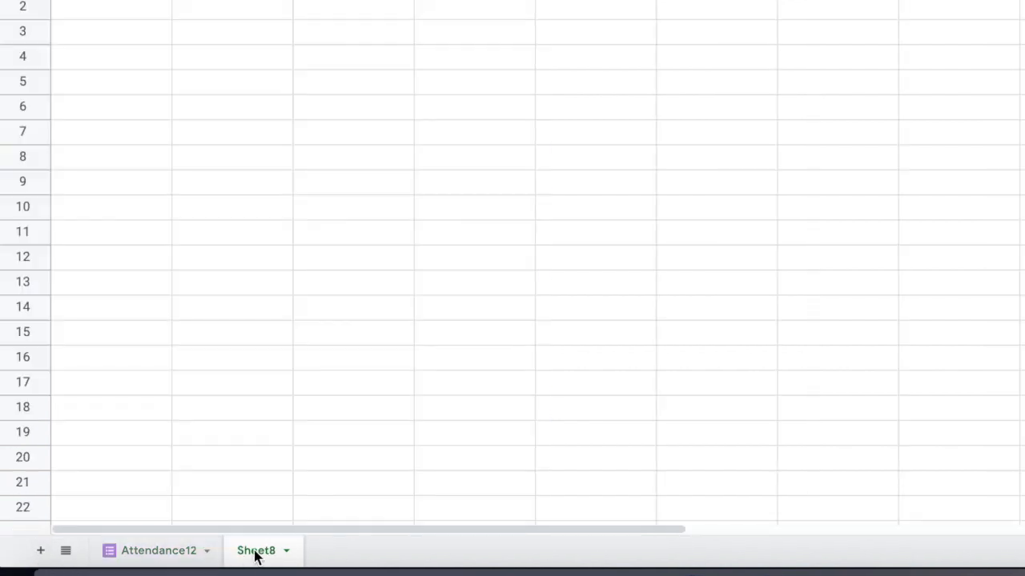
double_click(253, 552)
text(1-2 Alphabetized)
key(Return)
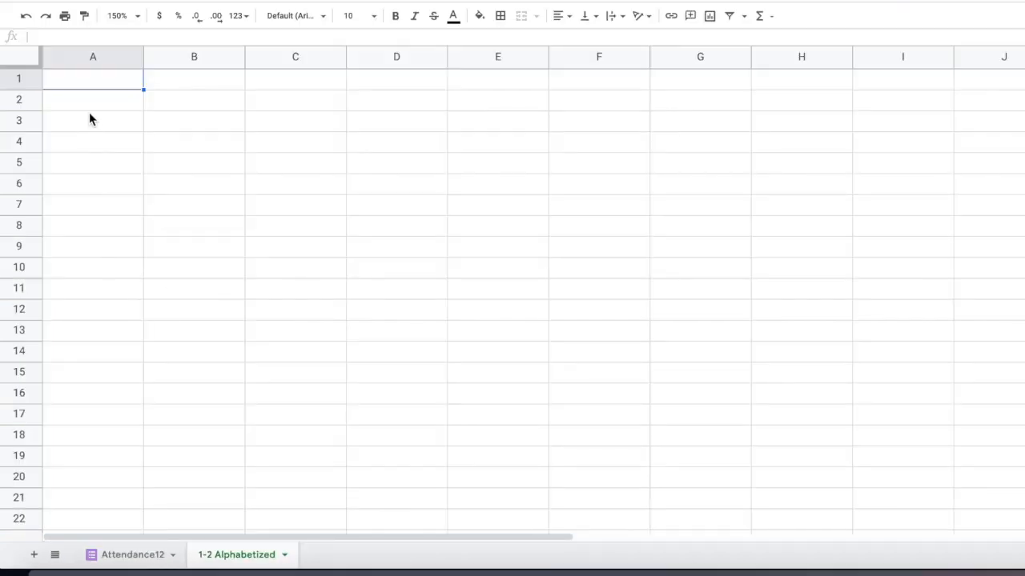
Step: Paste the copied names at A1 and widen column B so the longest last name fits
key(ctrl+v)
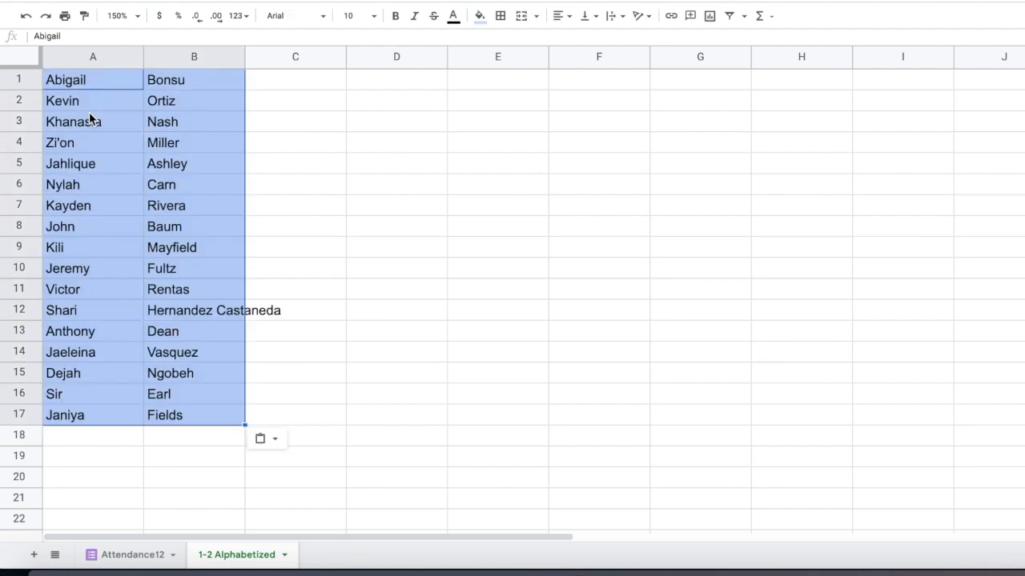
click(242, 56)
drag(245, 56, 304, 56)
click(369, 105)
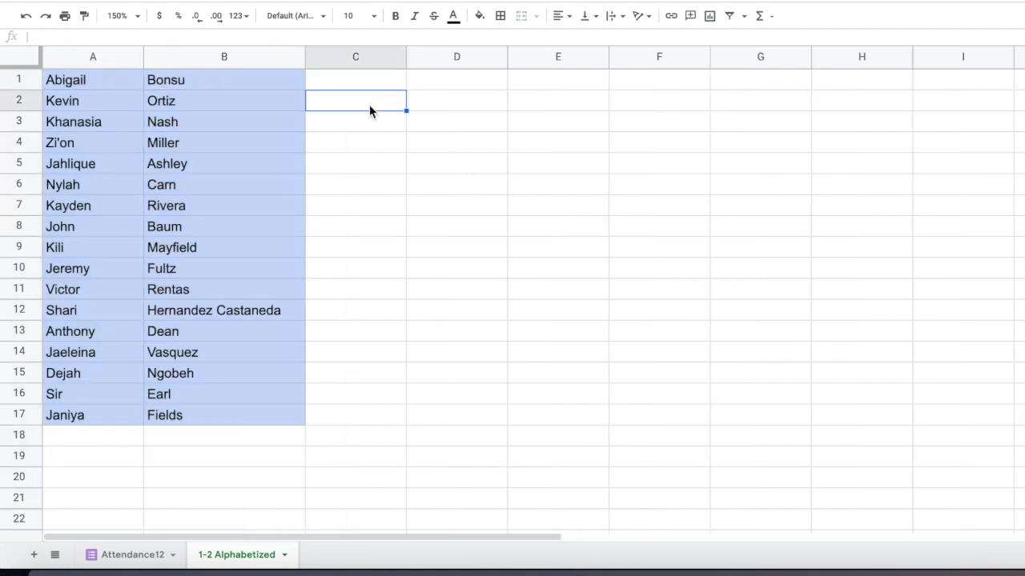
Step: Sort the 1-2 Alphabetized sheet A → Z by the last names in column B
click(207, 56)
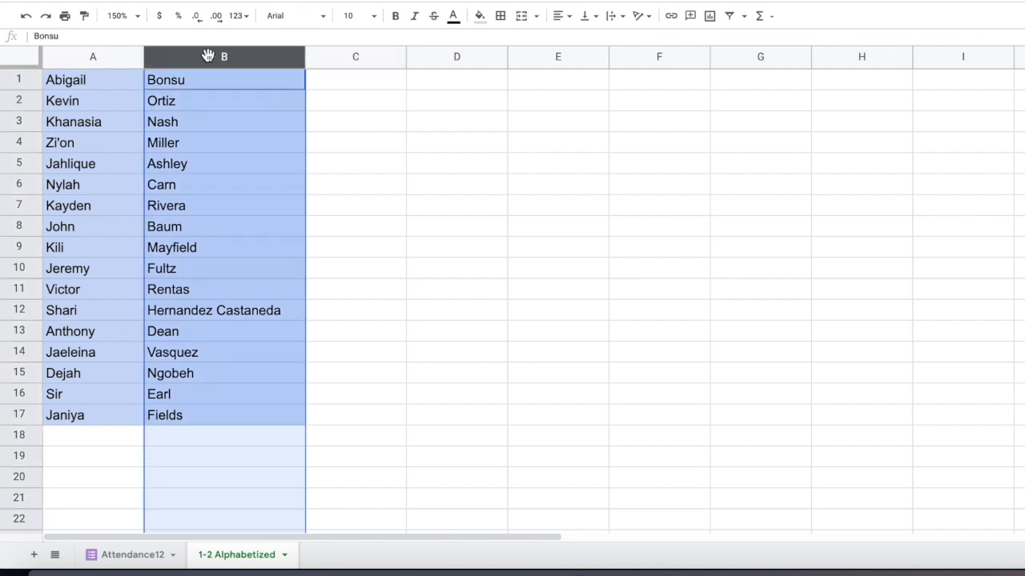
right_click(209, 57)
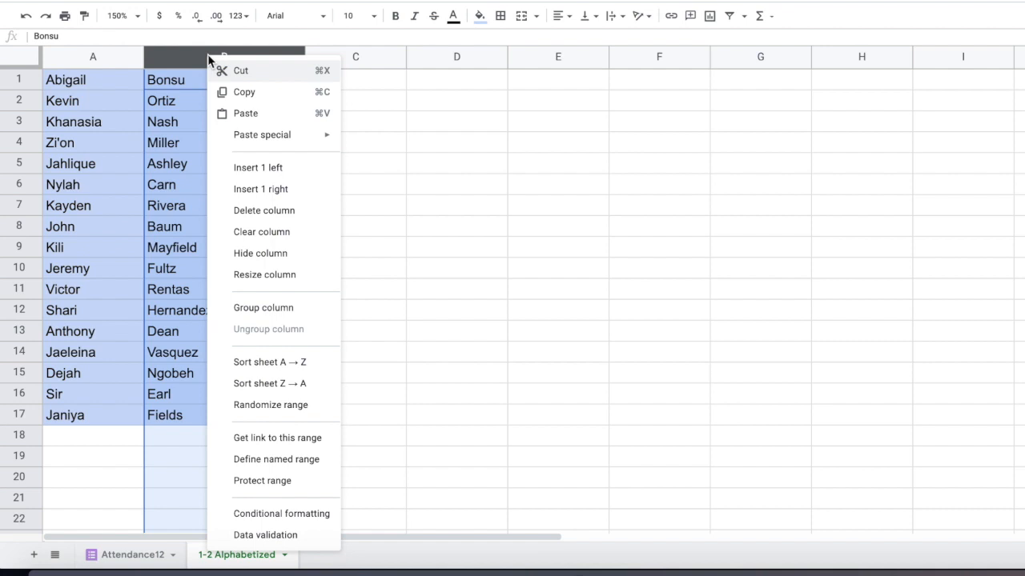
click(255, 363)
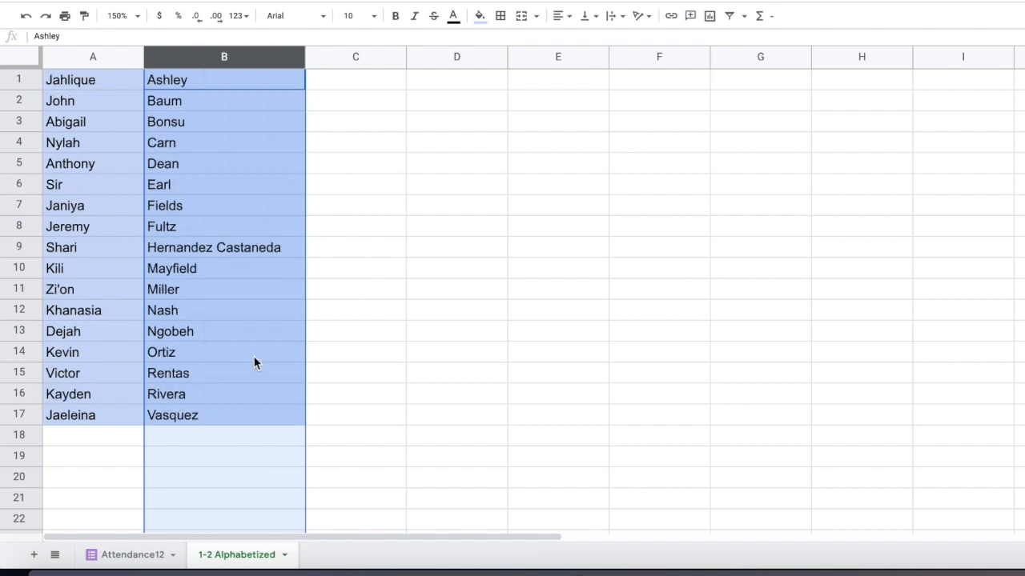
click(400, 316)
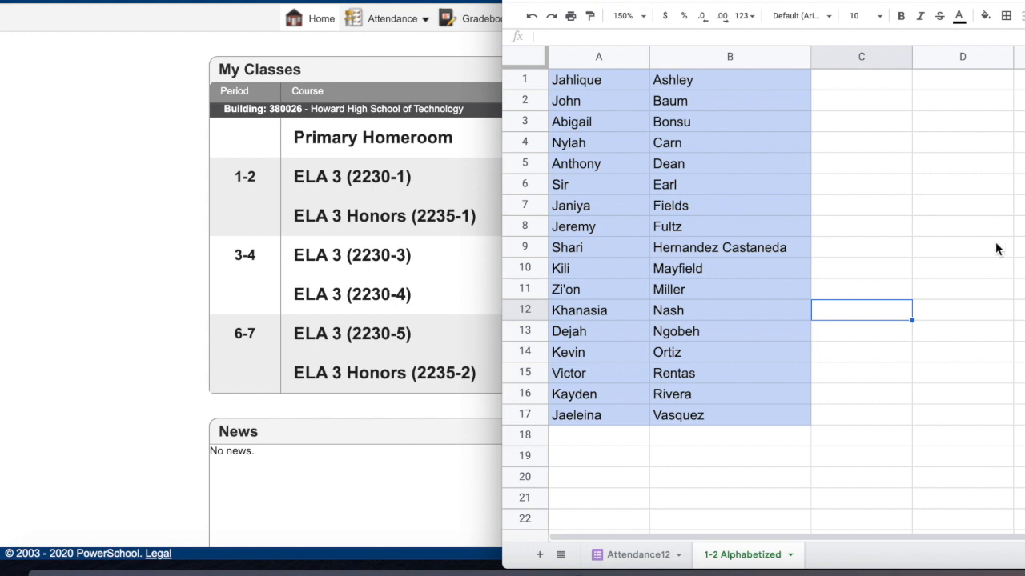
Step: Delete all the names in A1:B17 of the 1-2 Alphabetized sheet
click(529, 416)
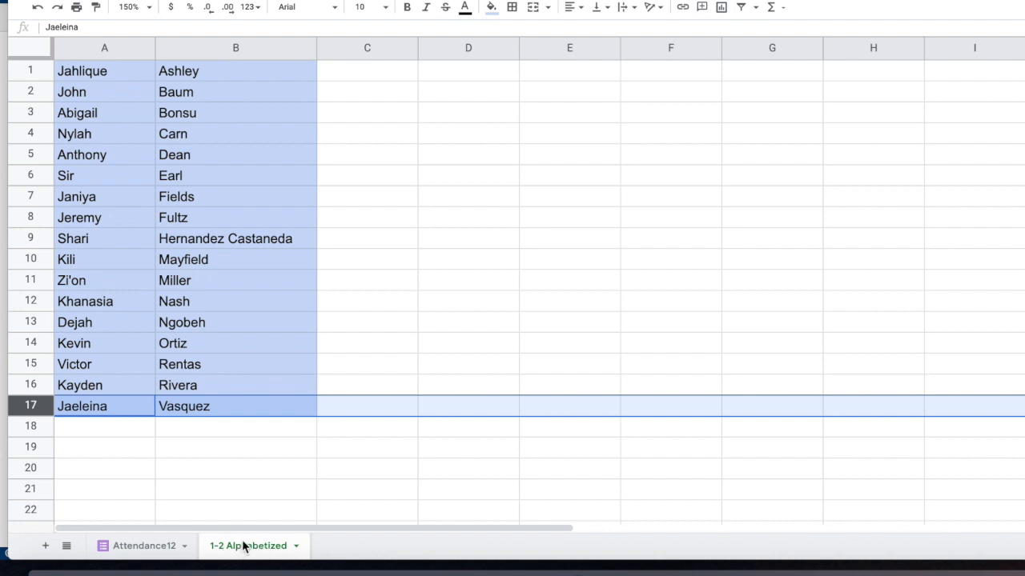
click(68, 73)
drag(68, 73, 224, 410)
key(Delete)
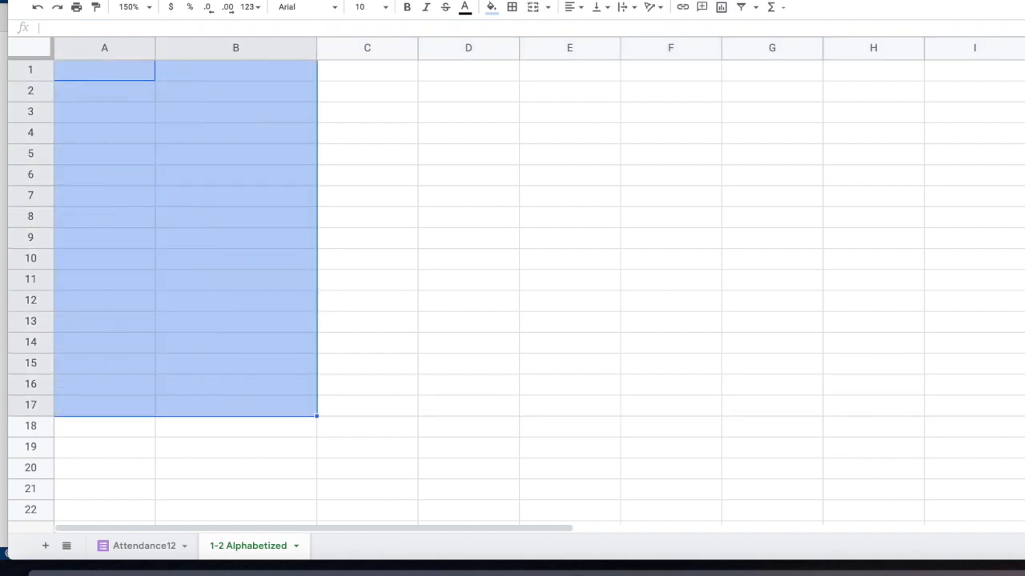
Step: Reset the fill color of the emptied cells A1:B17
drag(92, 74, 276, 405)
click(491, 7)
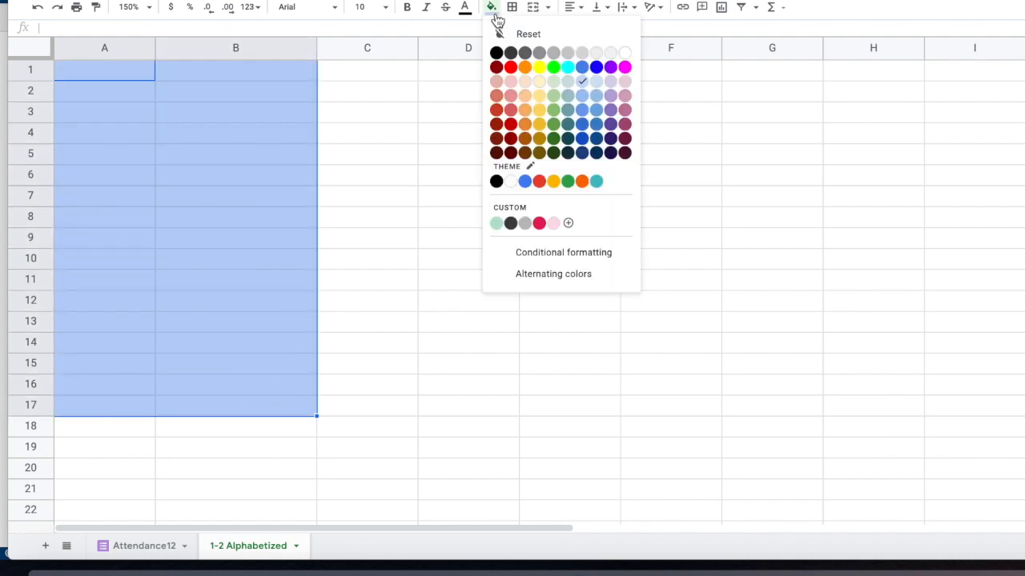
click(502, 33)
click(509, 182)
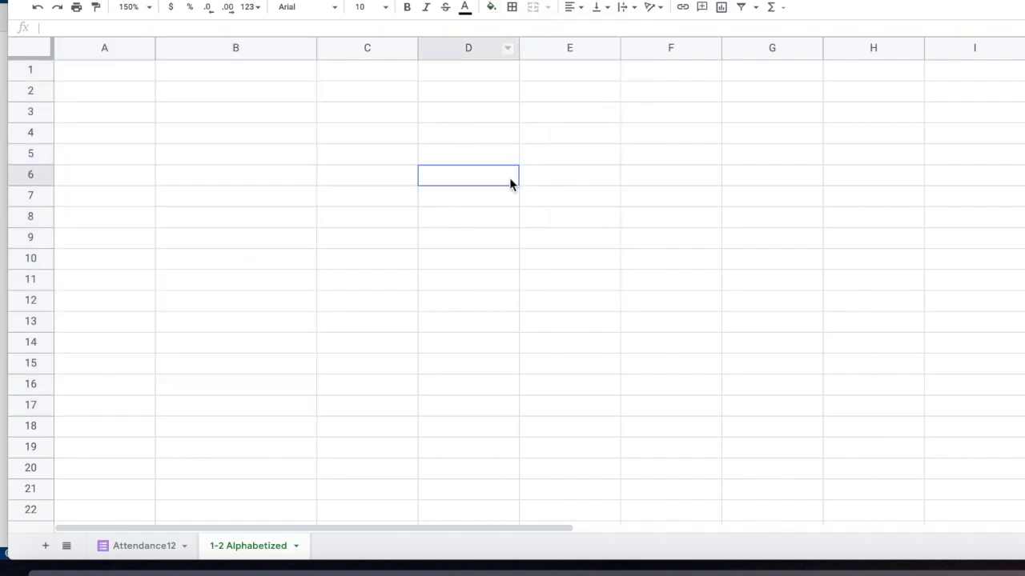
Step: Copy the 10/10/2018 names in B34:C52 of the Attendance12 sheet into 1-2 Alphabetized, starting at A1
click(128, 550)
scroll(144, 410, down, 5)
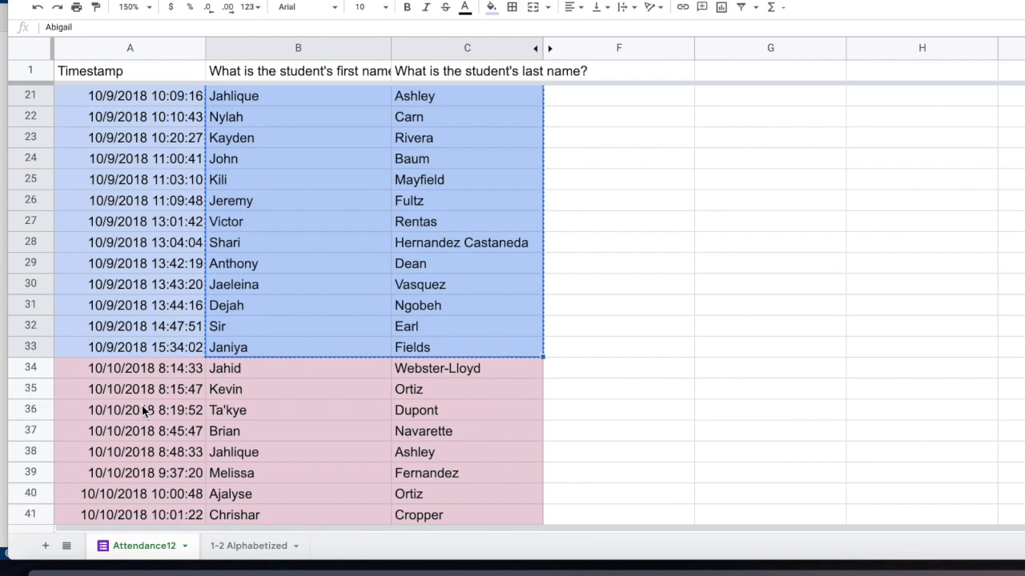
scroll(158, 390, down, 2)
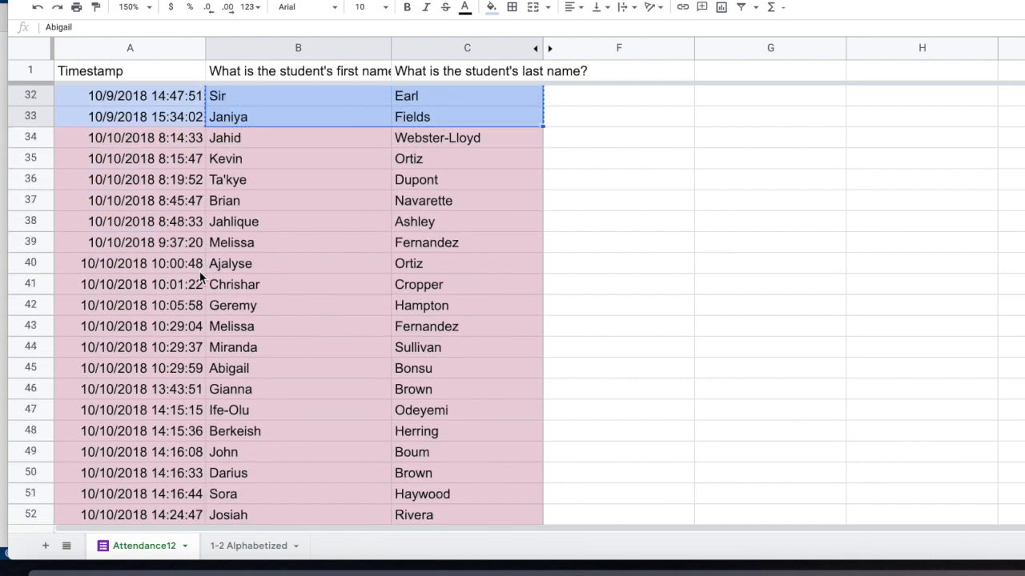
drag(227, 120, 445, 493)
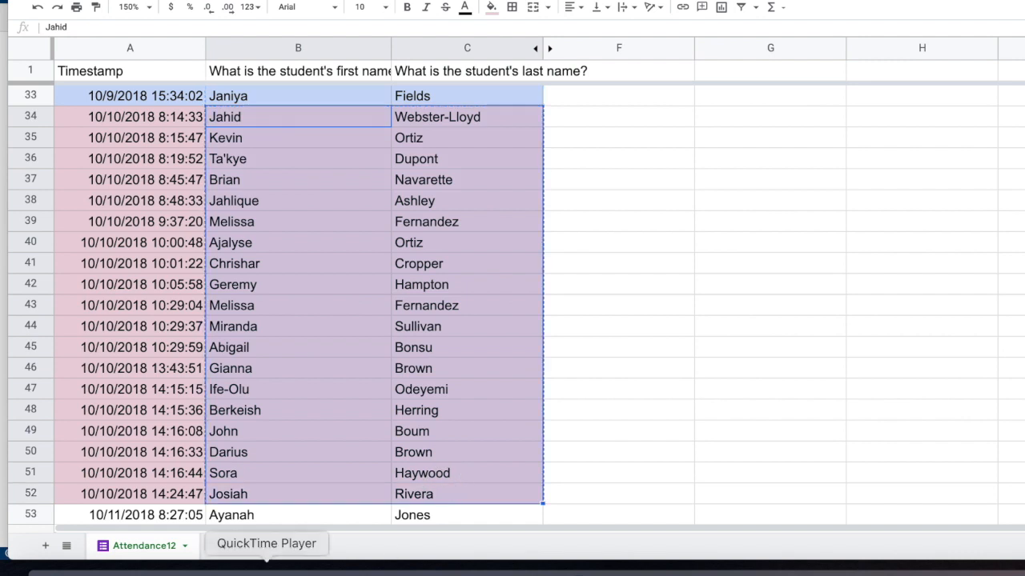
click(237, 546)
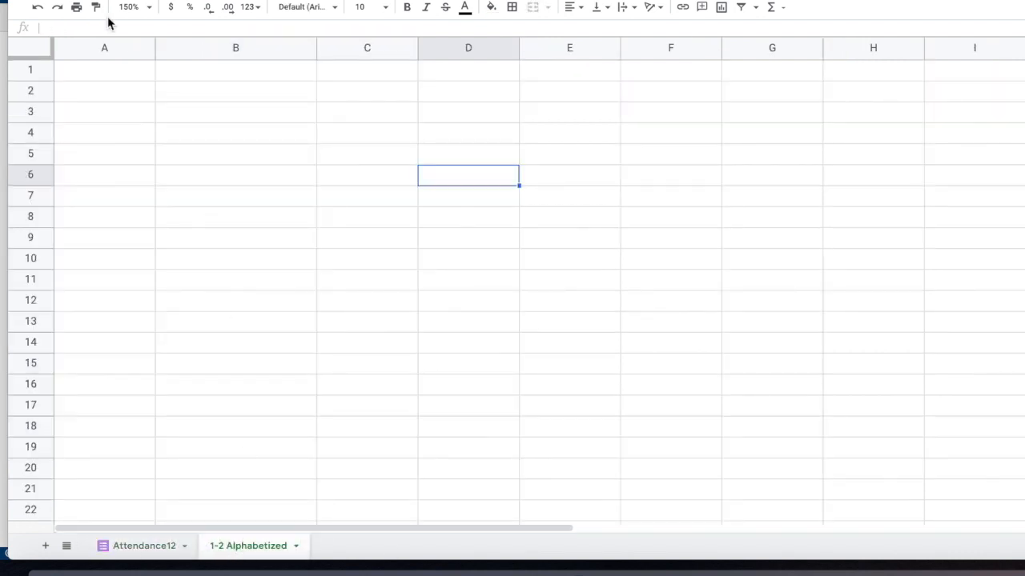
click(97, 78)
key(ctrl+v)
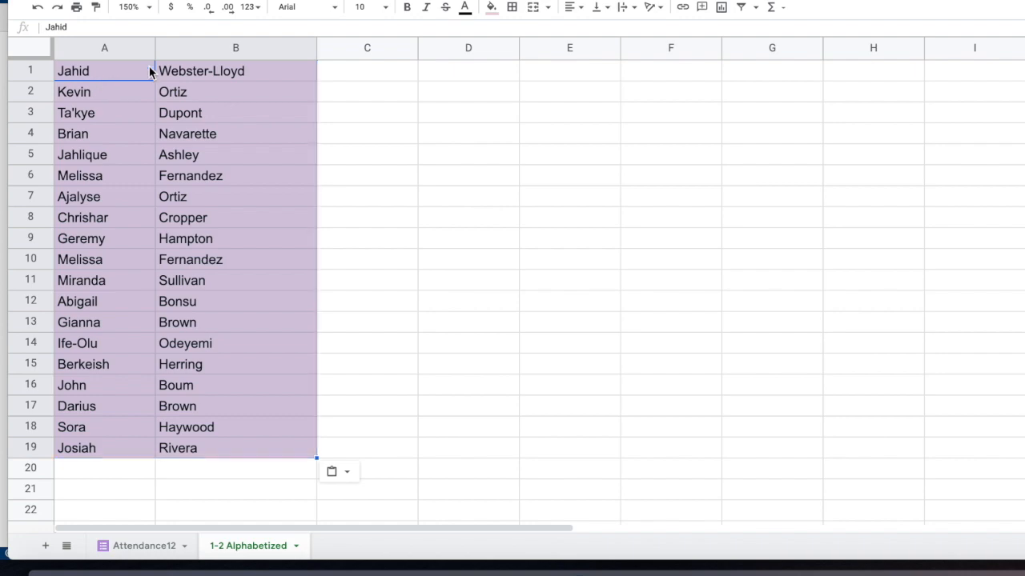
Step: Sort the newly pasted 10/10/2018 names A → Z by last name in column B
click(195, 48)
right_click(194, 48)
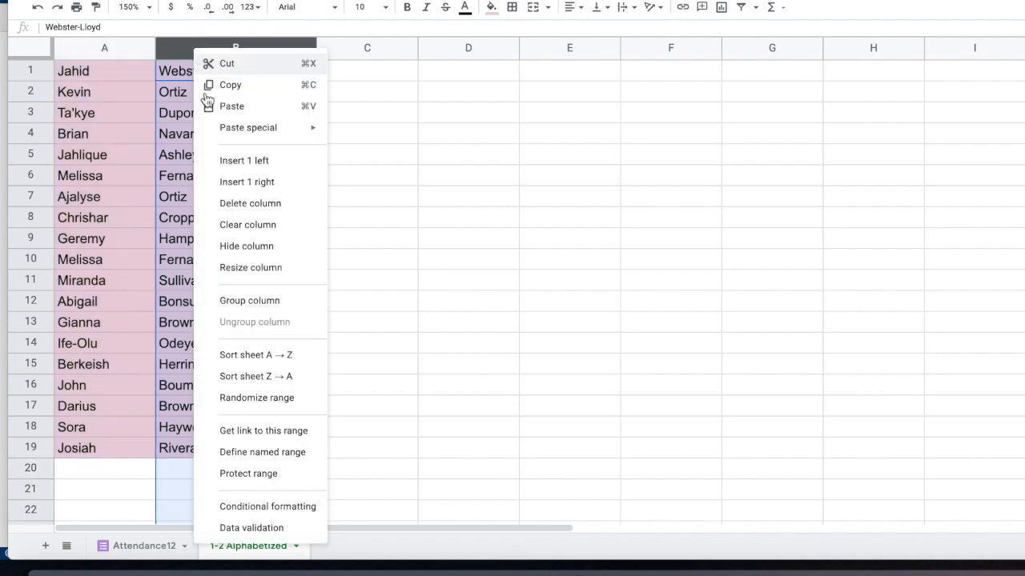
click(253, 355)
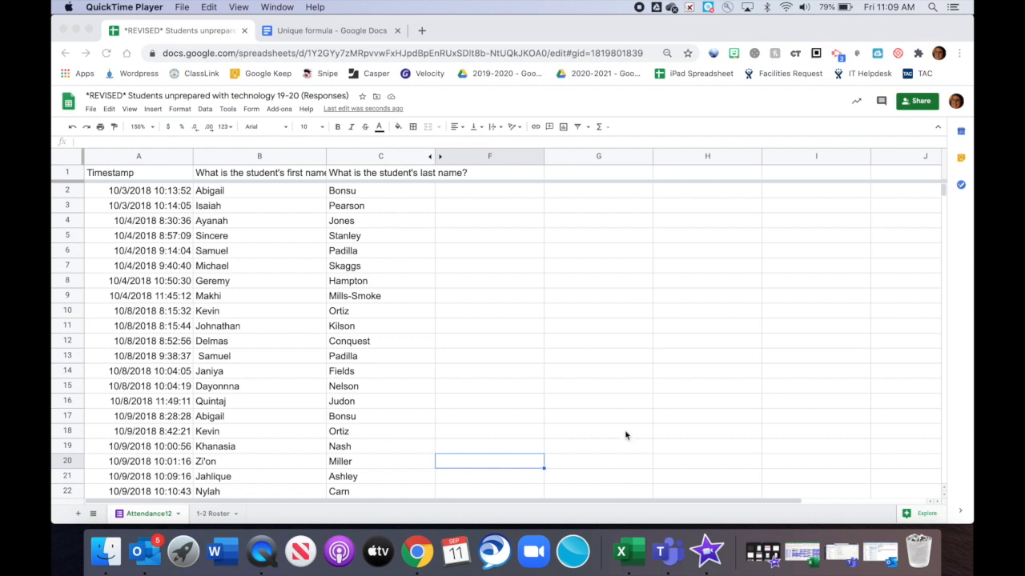
scroll(562, 431, down, 4)
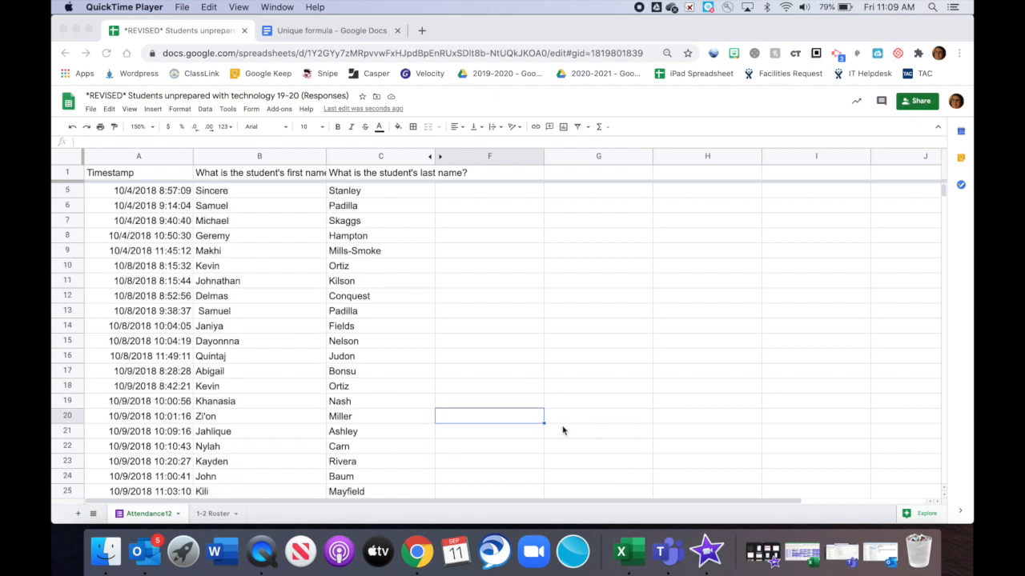
scroll(562, 430, down, 3)
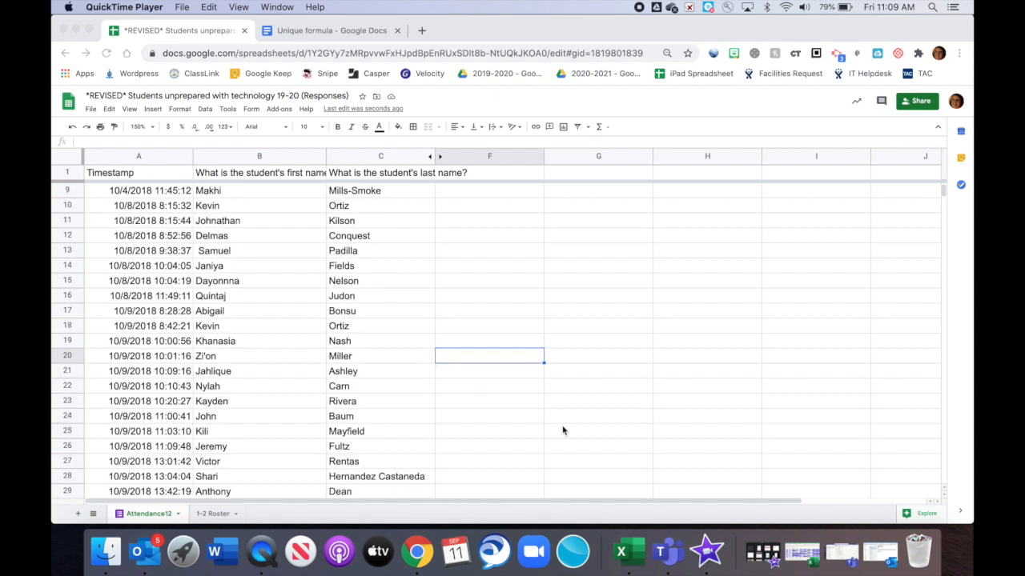
scroll(562, 431, down, 1)
scroll(562, 431, down, 1)
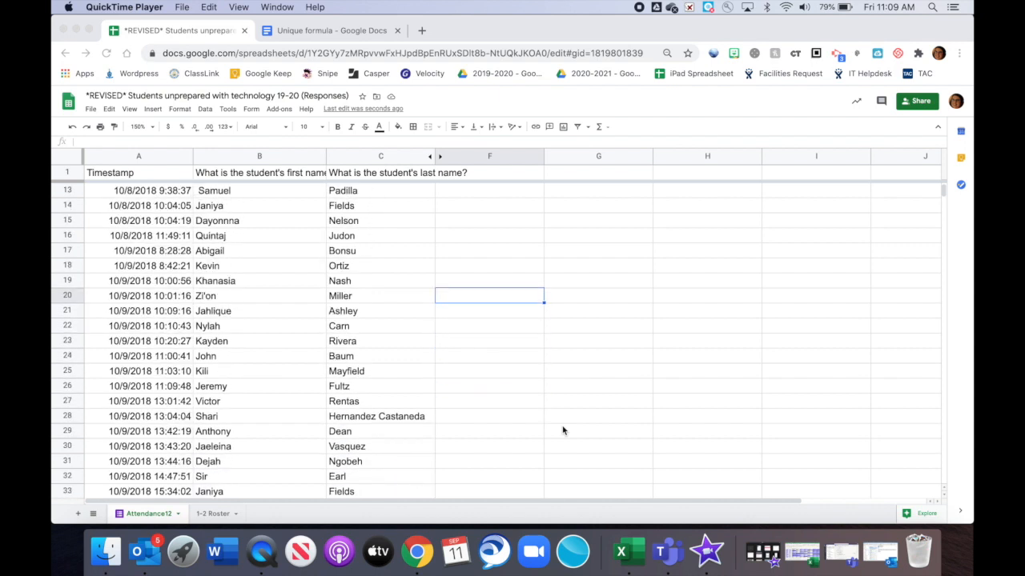
scroll(562, 431, down, 3)
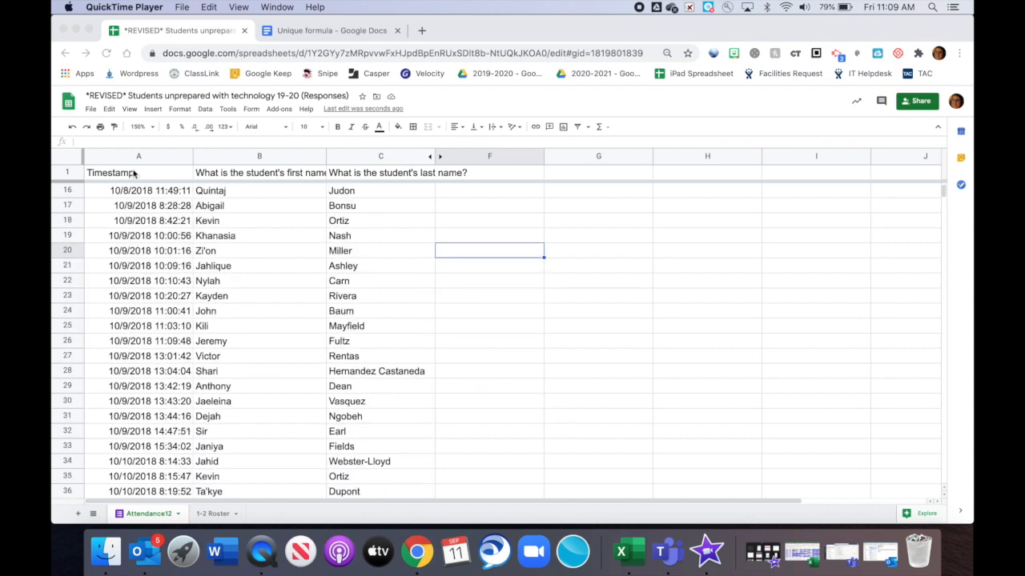
Step: Fill the 10/9/2018 response rows A17:C33 of the Attendance12 sheet with light blue
click(103, 210)
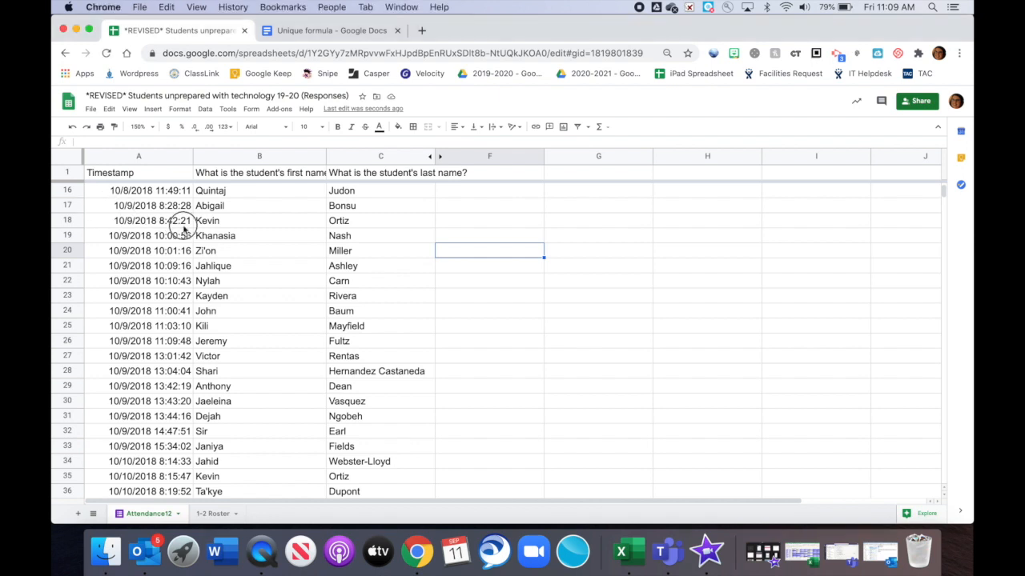
mouse_move(131, 206)
mouse_down()
mouse_move(288, 301)
mouse_move(379, 451)
mouse_up()
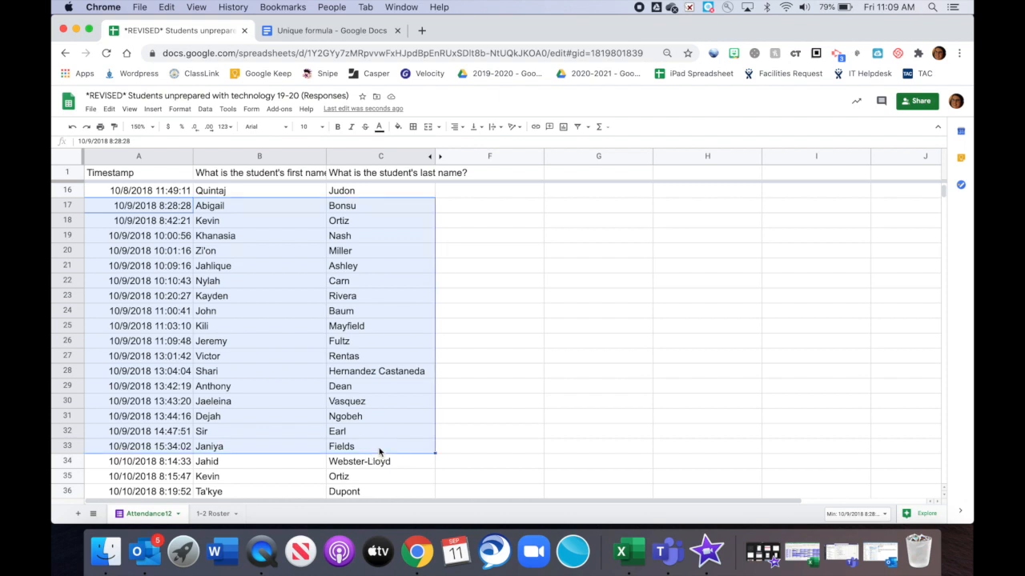
click(398, 127)
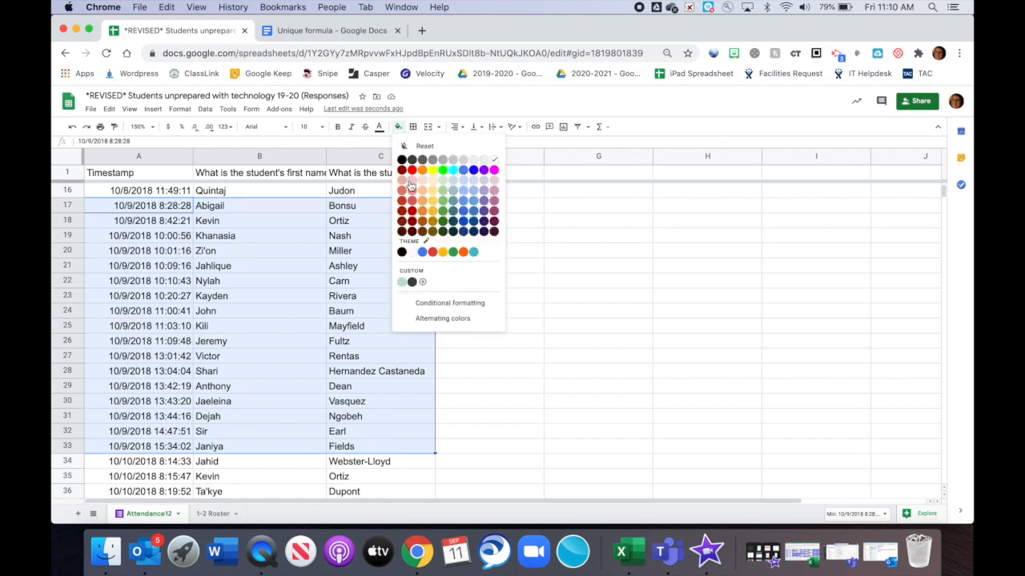
click(464, 182)
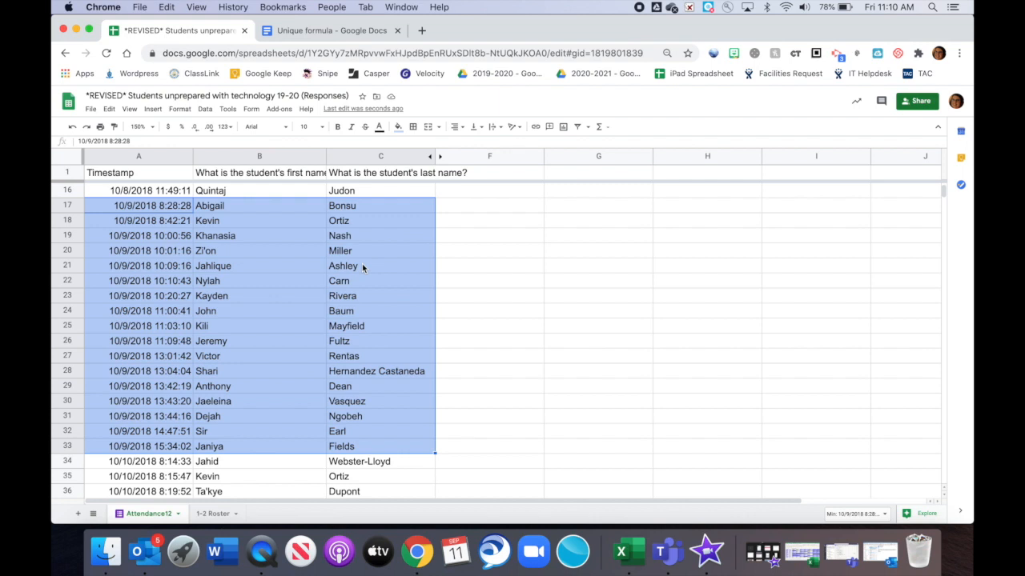
Step: Copy the 10/9/2018 rows A17:C33 and examine the first-name and last-name columns of the 1-2 Roster sheet
key(super+c)
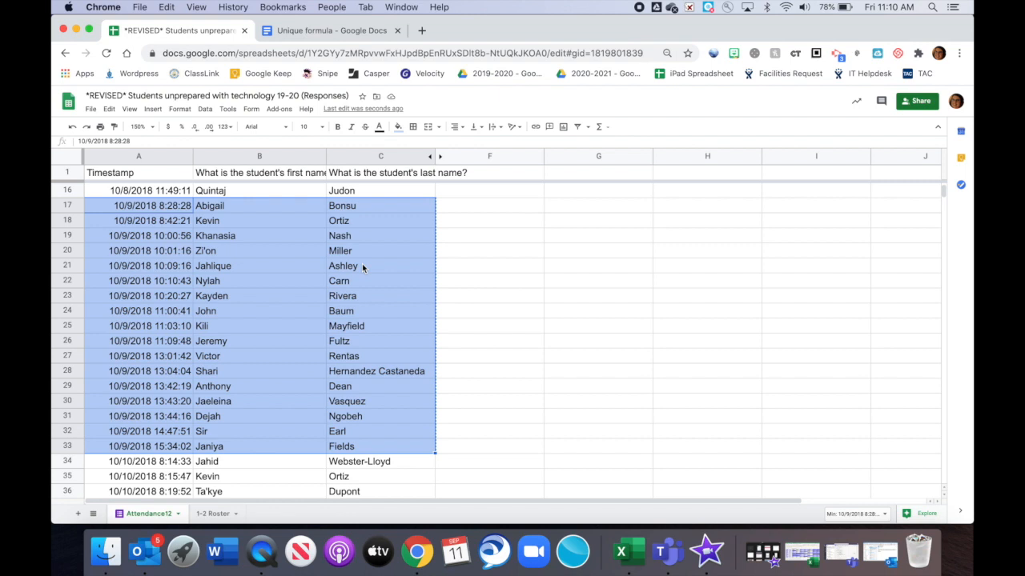
click(210, 516)
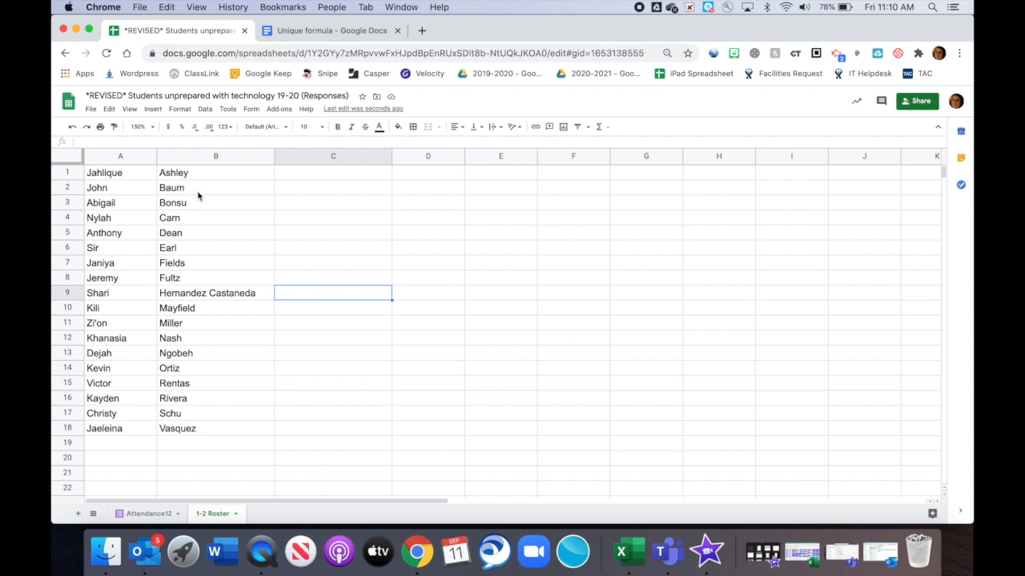
click(116, 157)
click(168, 157)
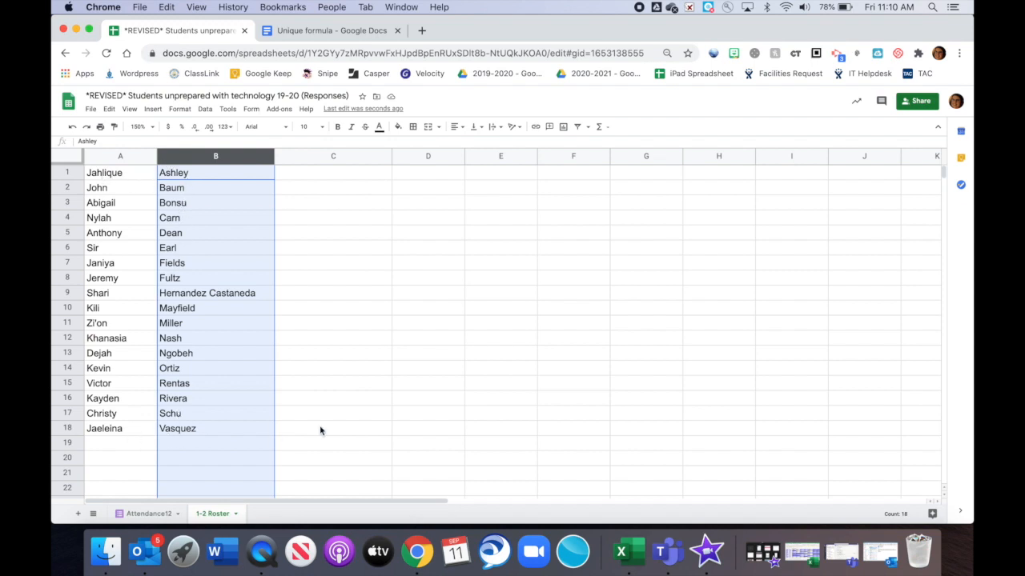
click(350, 416)
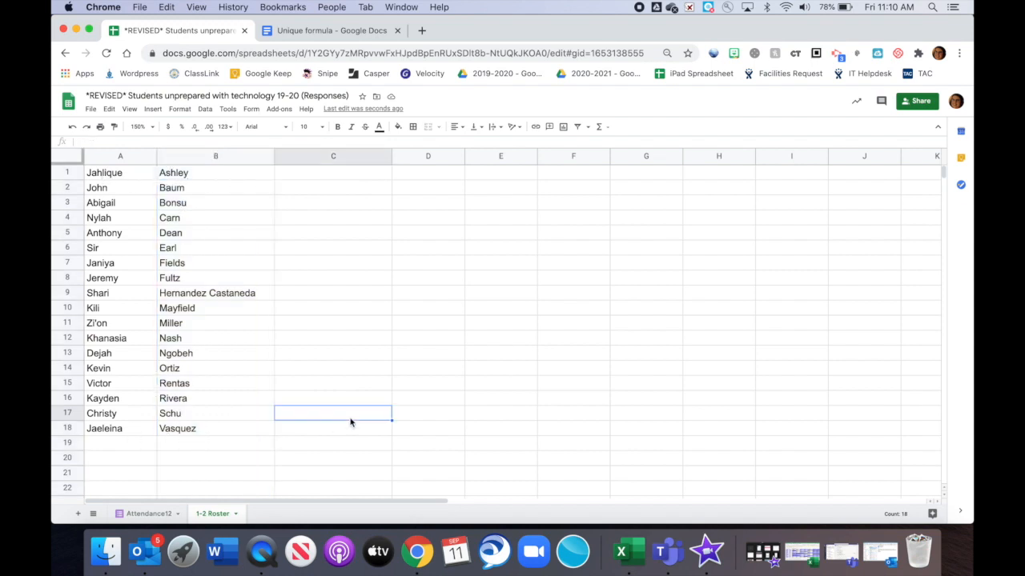
click(117, 158)
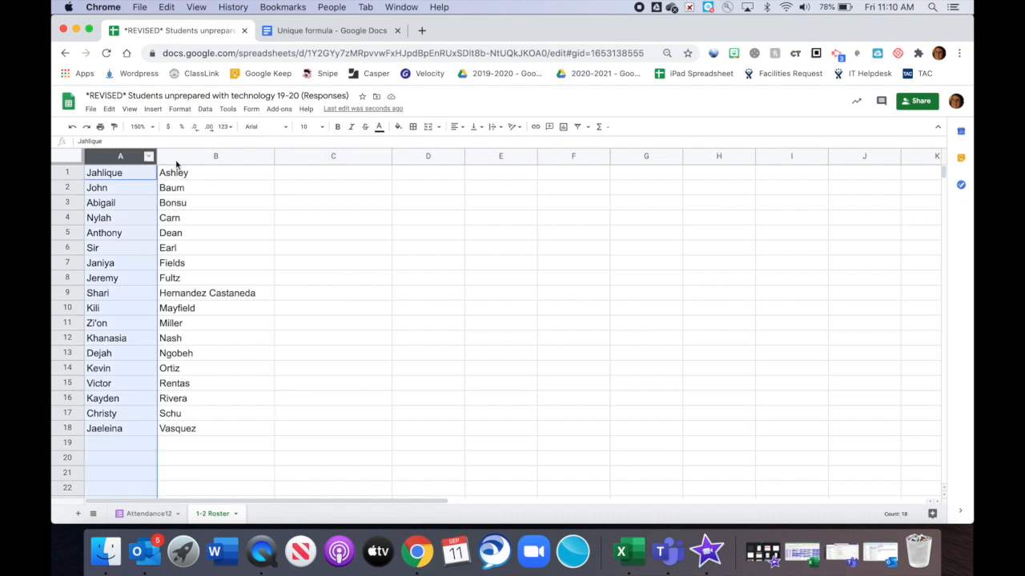
click(179, 158)
click(307, 233)
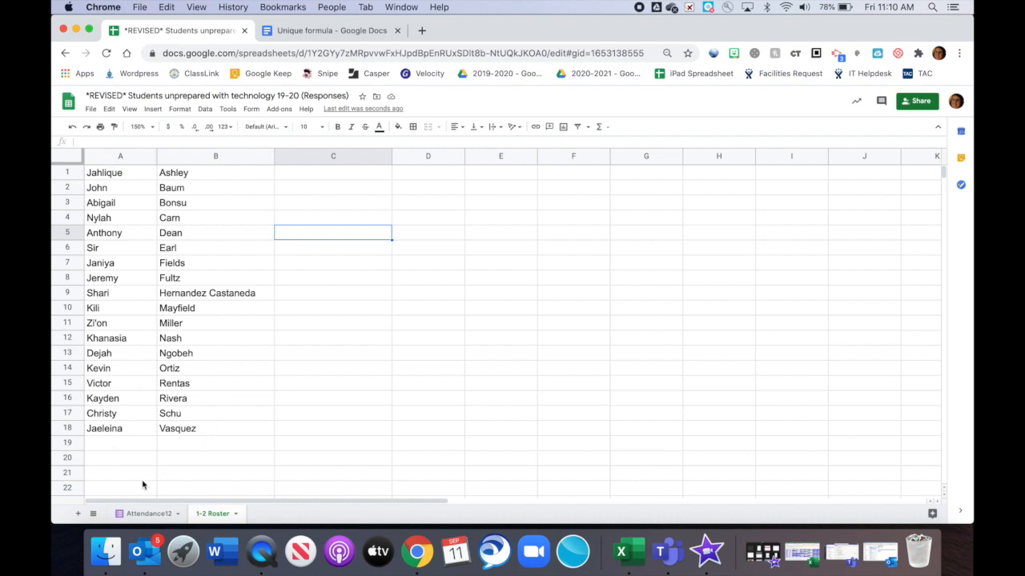
Step: Try pasting the copied rows, timestamps included, below the roster starting at A19, and undo the paste
scroll(210, 424, down, 1)
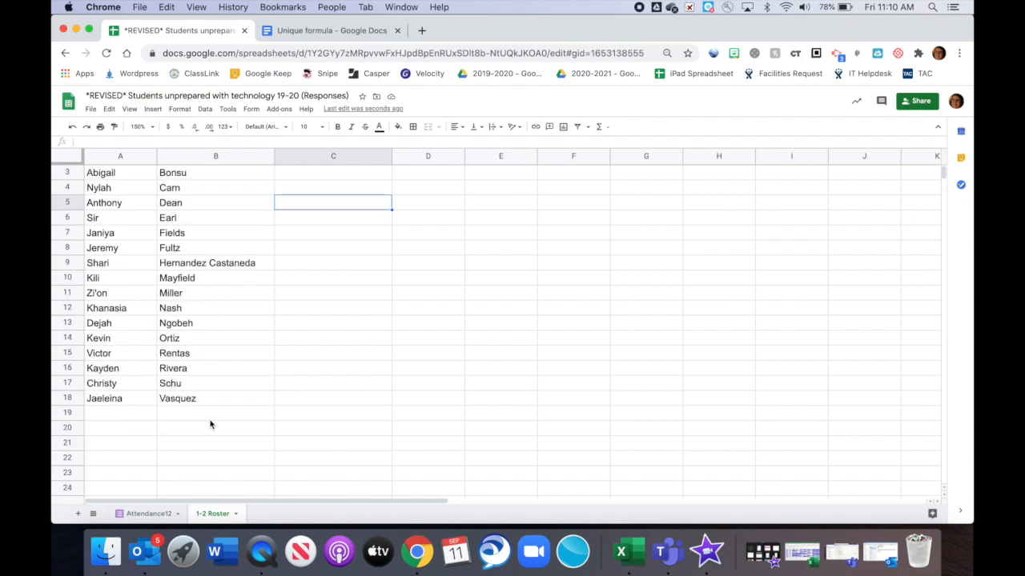
click(114, 413)
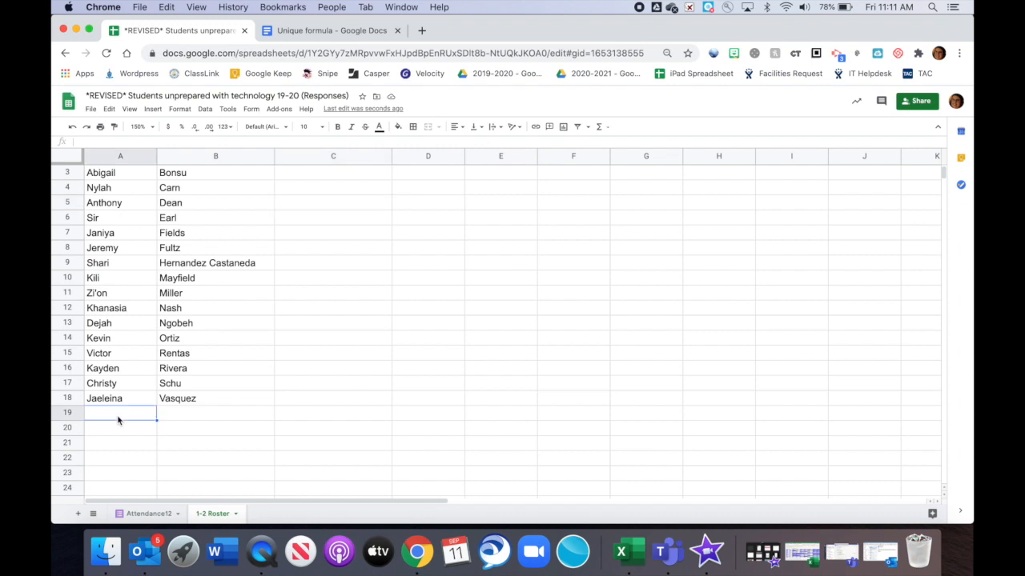
key(super+v)
scroll(370, 370, down, 5)
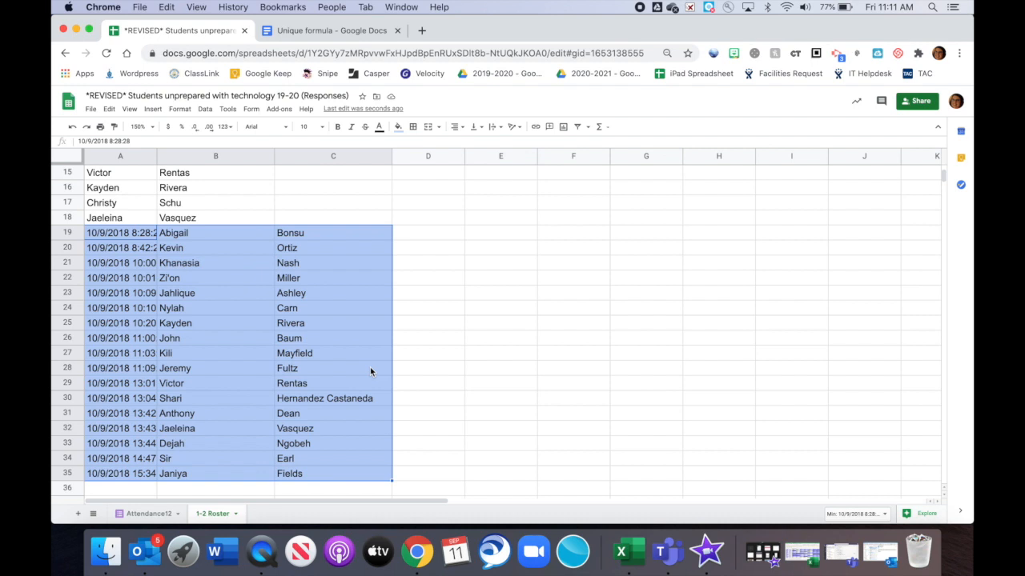
key(super+z)
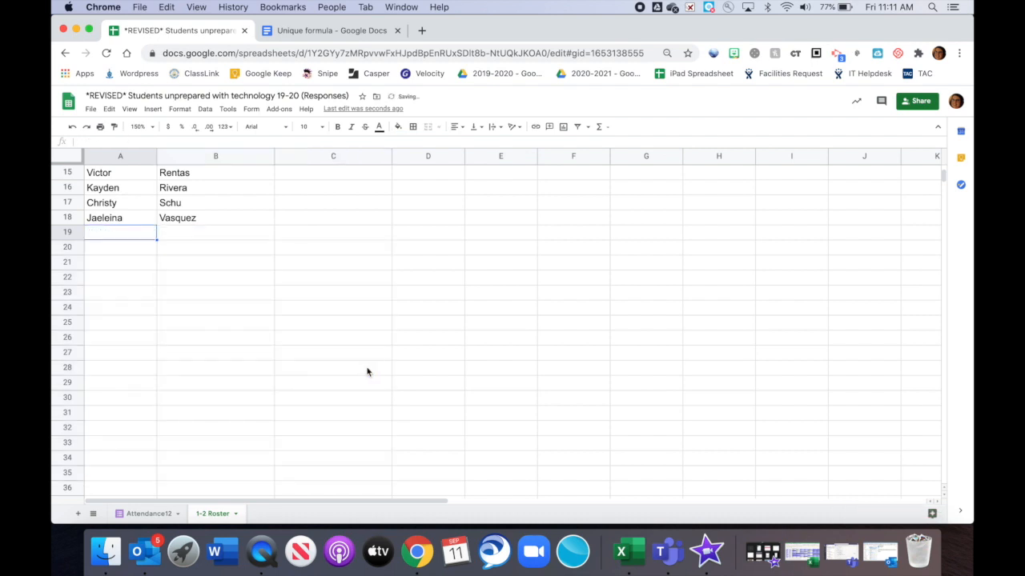
Step: Copy only the 10/9/2018 names in B17:C33 of Attendance12 into the 1-2 Roster sheet, starting at A19 below the roster
click(145, 514)
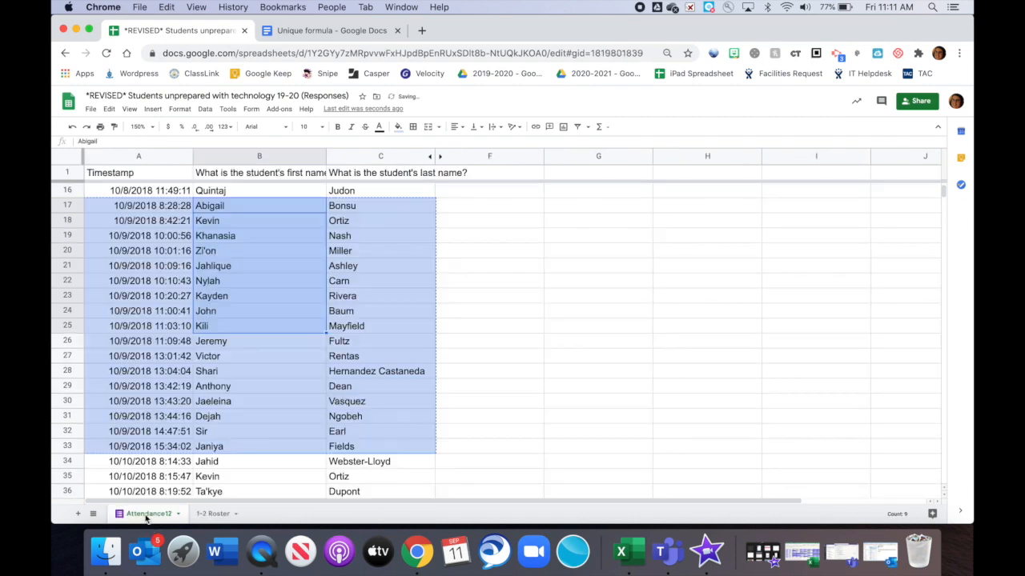
click(222, 378)
drag(213, 205, 380, 457)
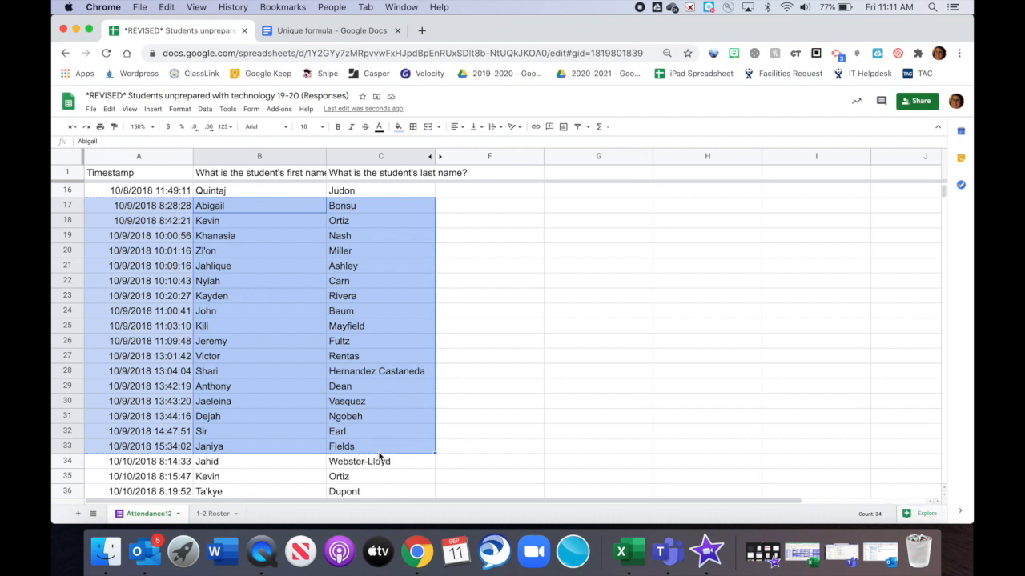
click(213, 515)
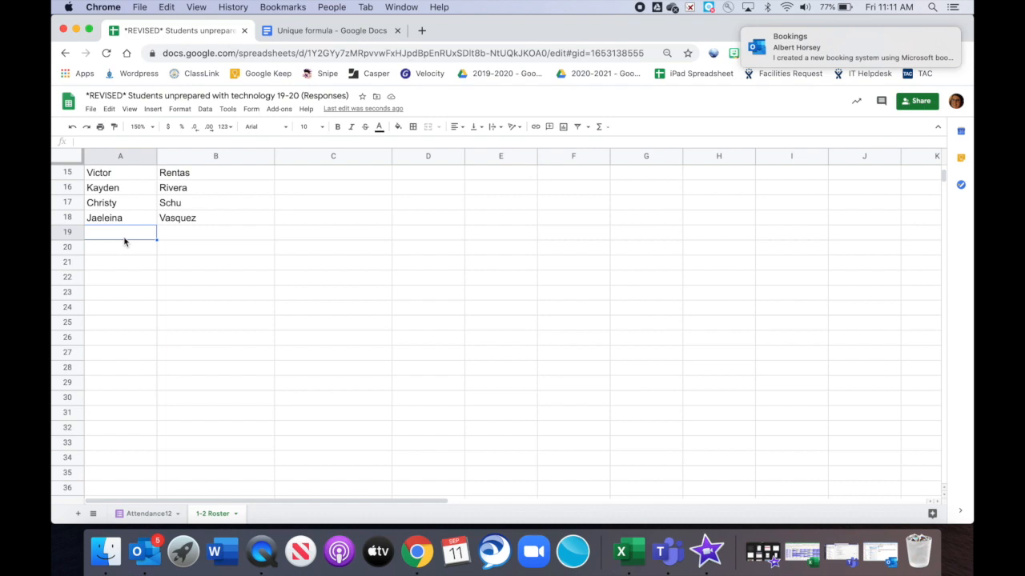
key(super+v)
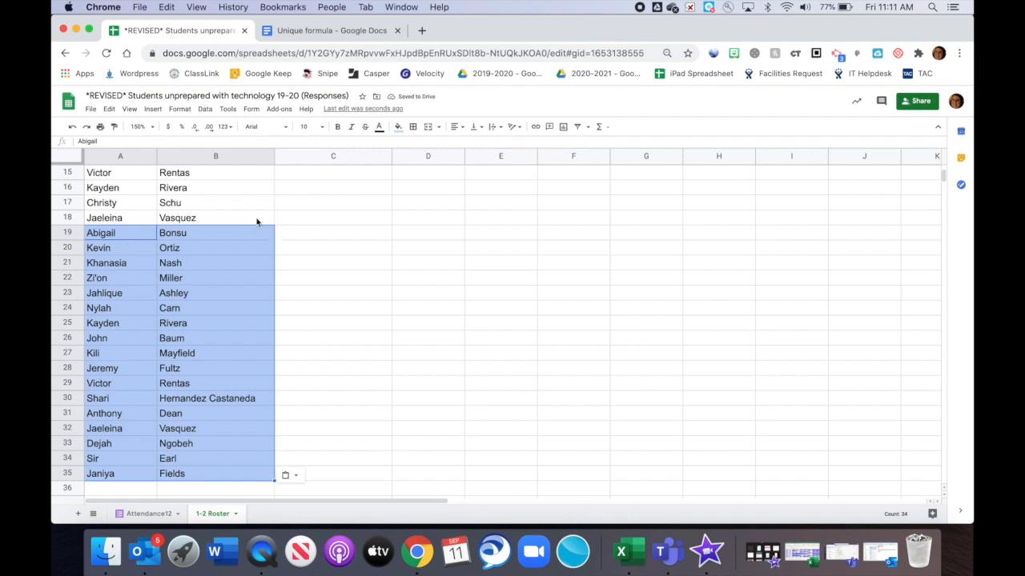
scroll(216, 224, up, 5)
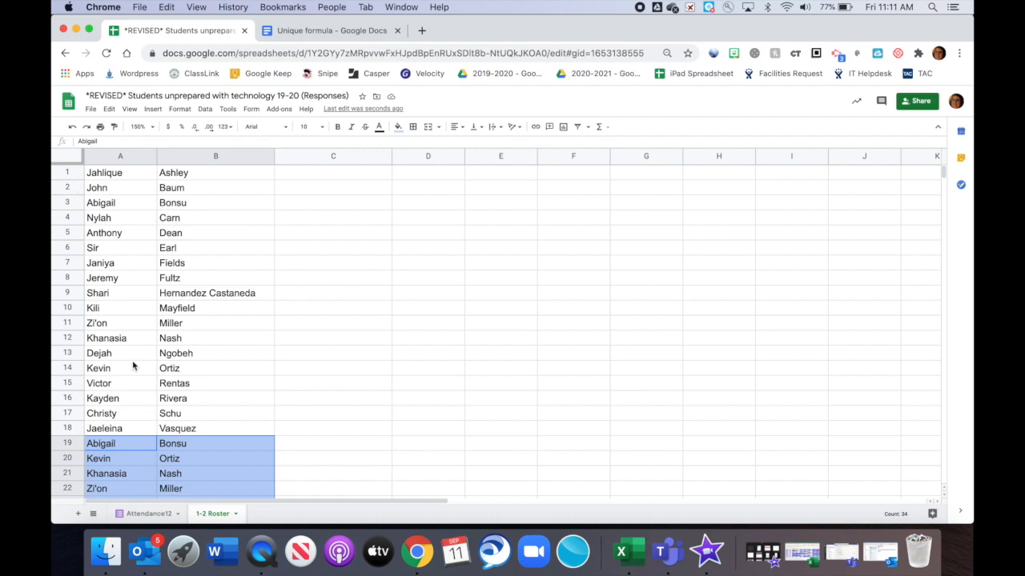
scroll(206, 329, down, 5)
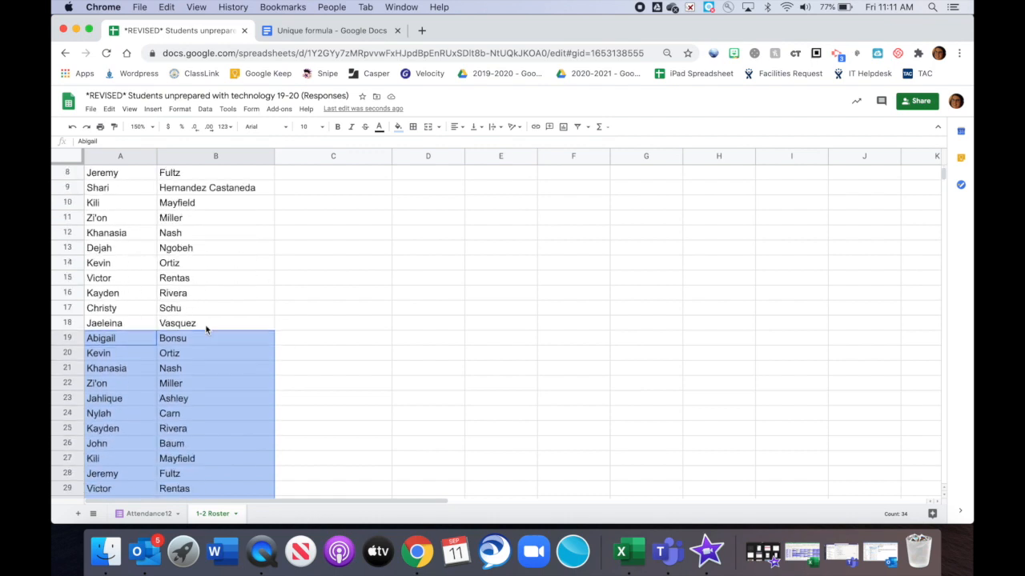
scroll(103, 452, down, 2)
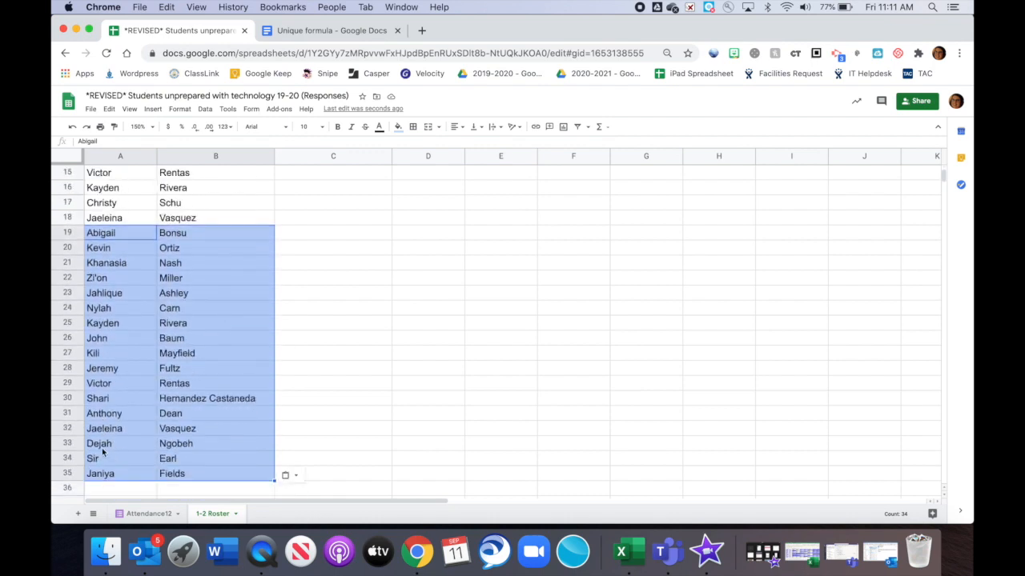
click(342, 374)
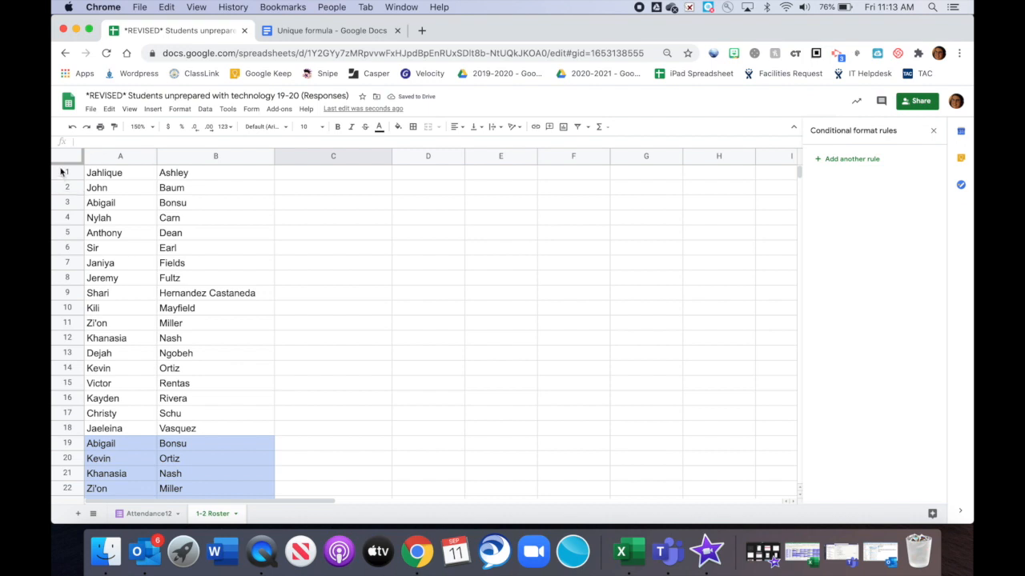
Step: Create a conditional formatting rule for the whole 1-2 Roster sheet with the custom formula =COUNTIF($A$1:$B$500,A1)=1
click(68, 158)
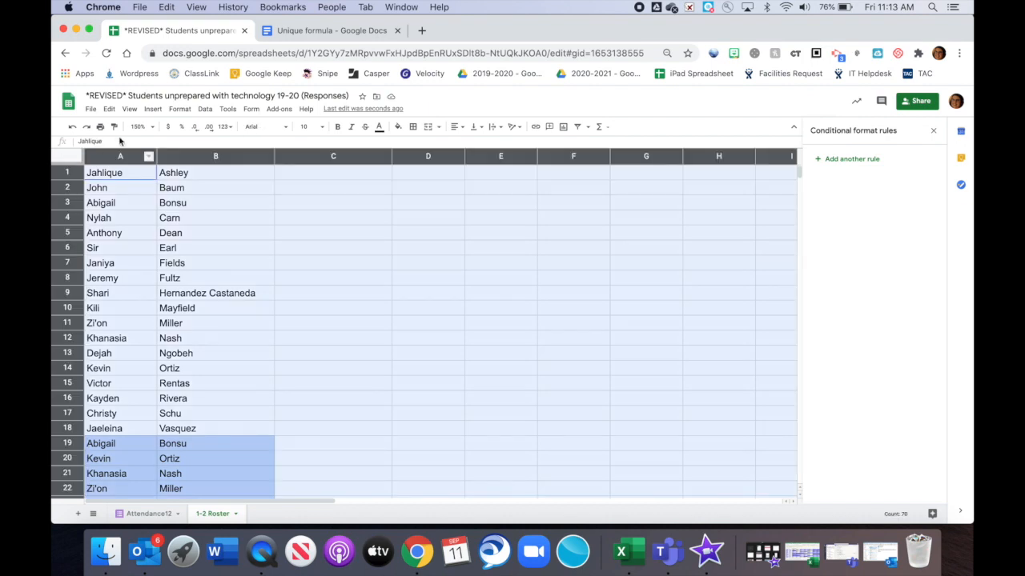
click(181, 110)
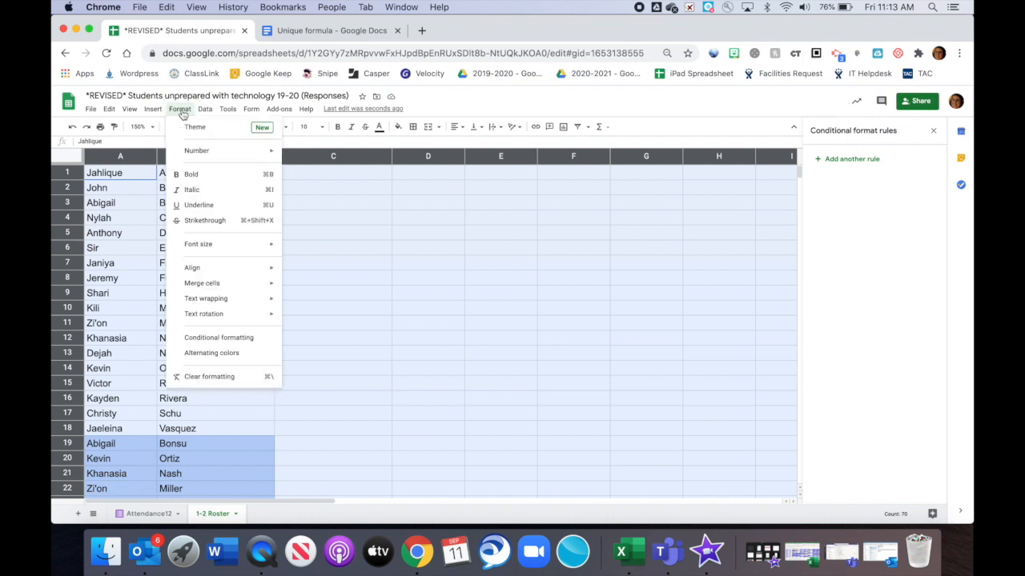
click(218, 337)
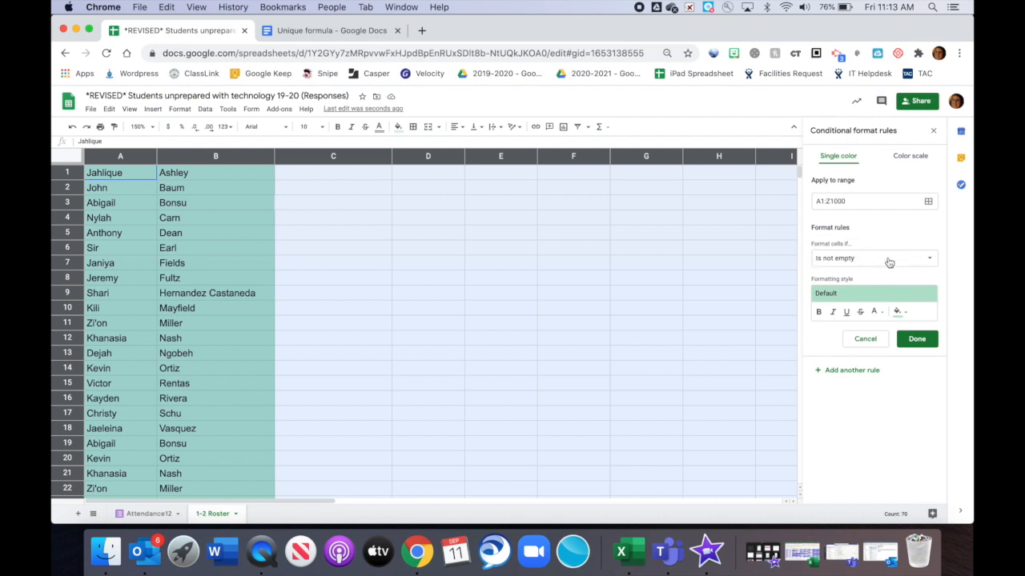
click(930, 260)
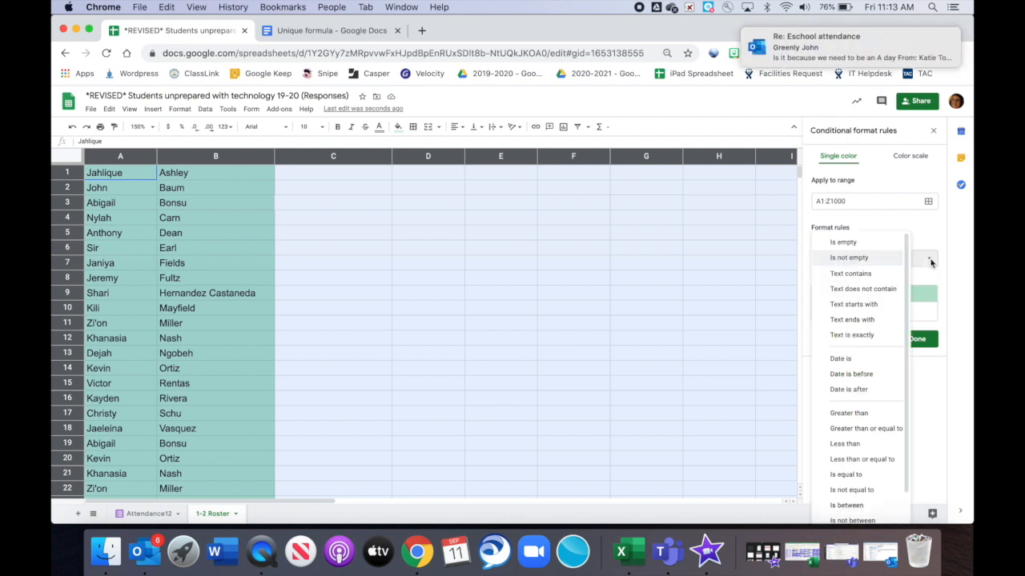
scroll(871, 359, down, 2)
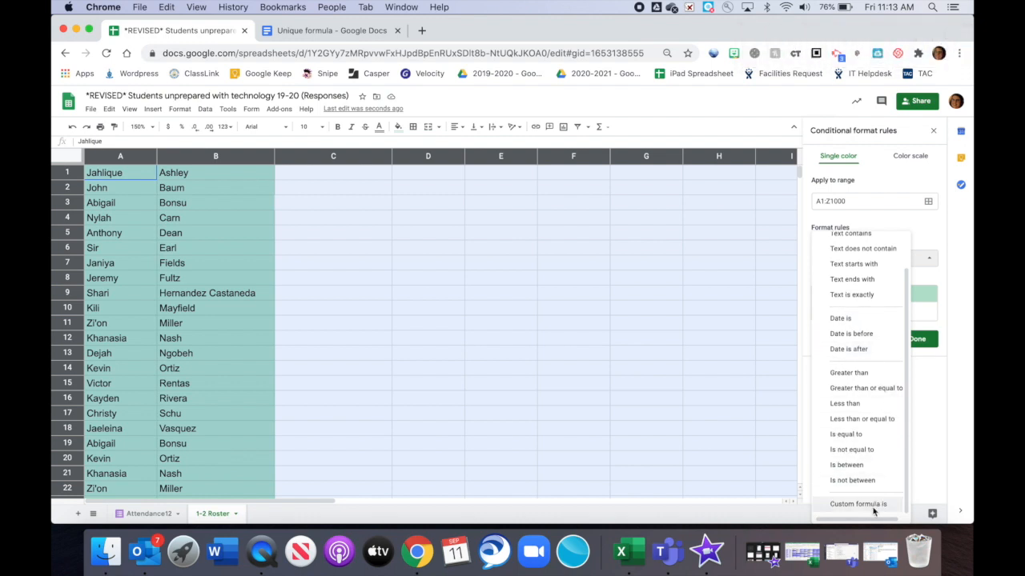
click(869, 505)
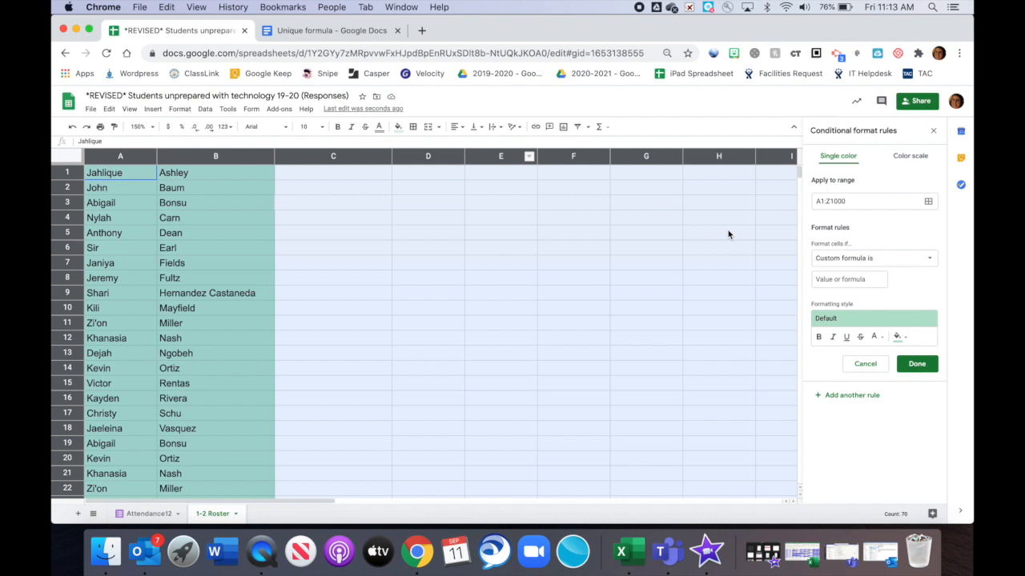
click(824, 279)
key(ctrl+v)
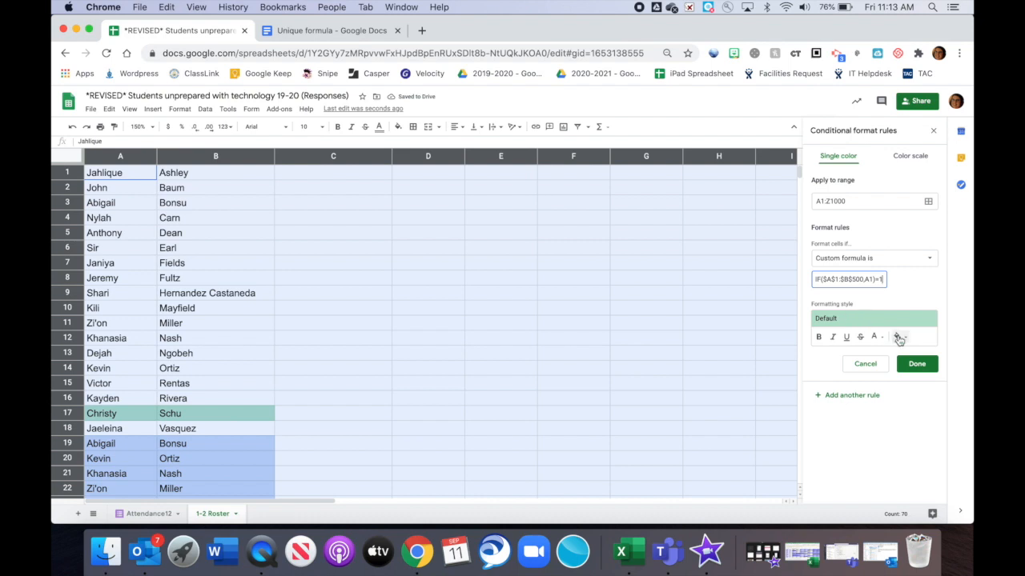
Step: Set the rule's fill color to red, save the rule and check the highlighting in the name list
click(900, 337)
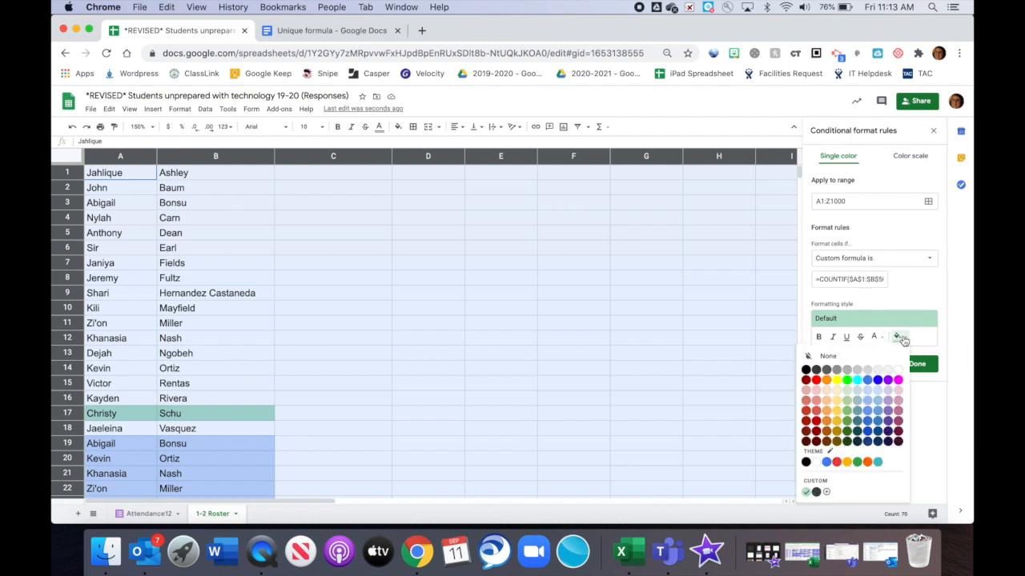
click(816, 382)
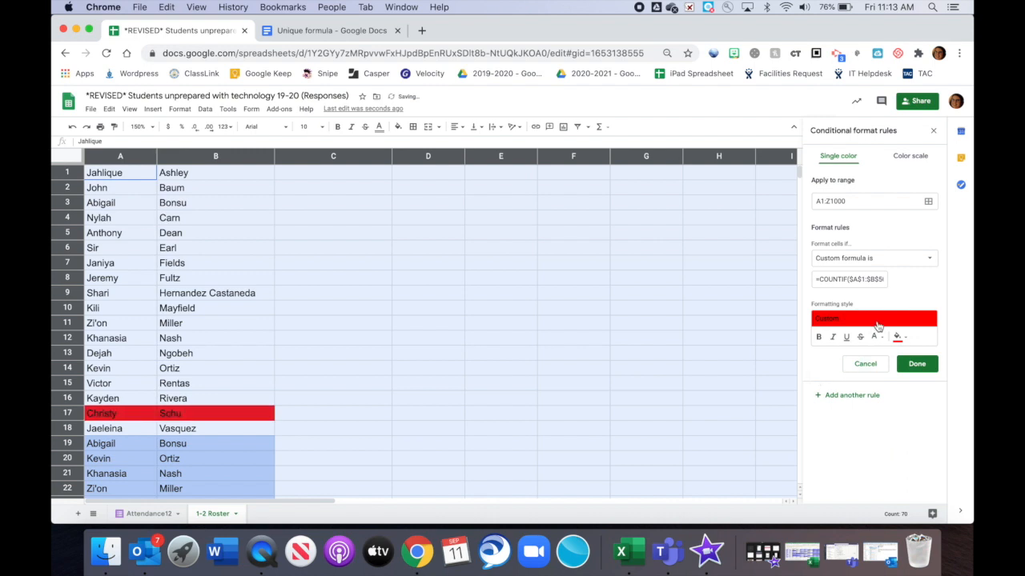
click(917, 365)
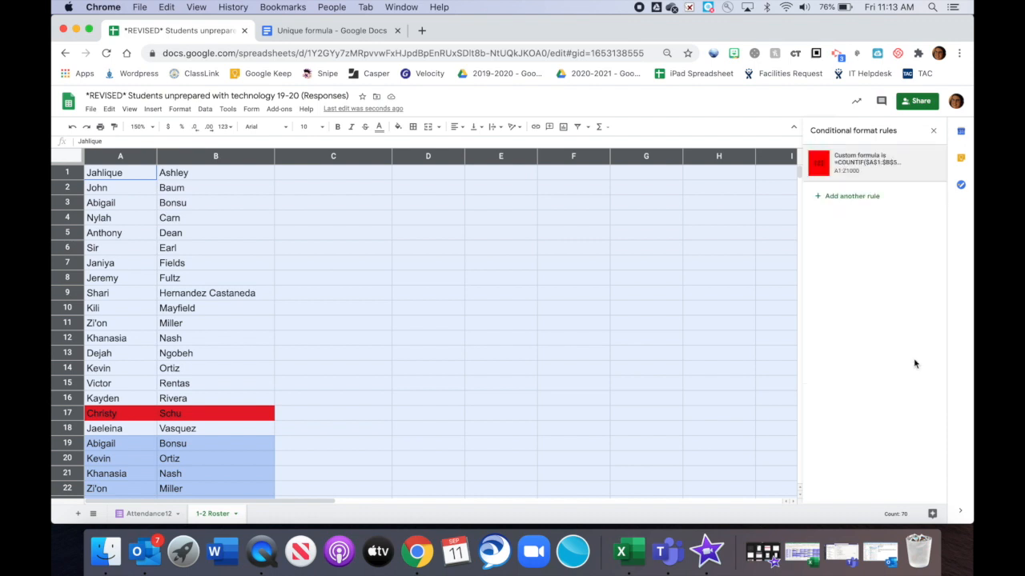
click(932, 129)
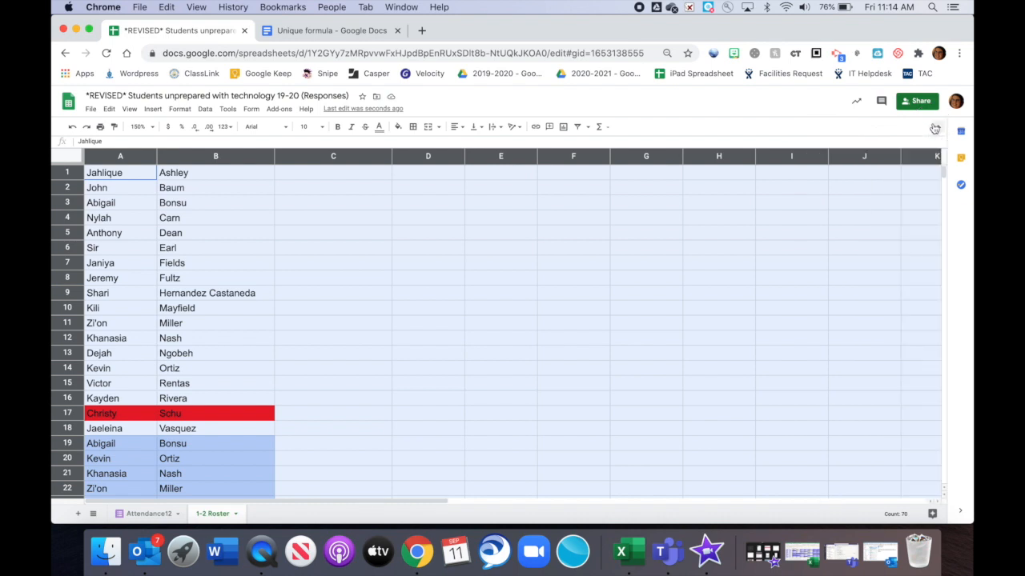
click(585, 310)
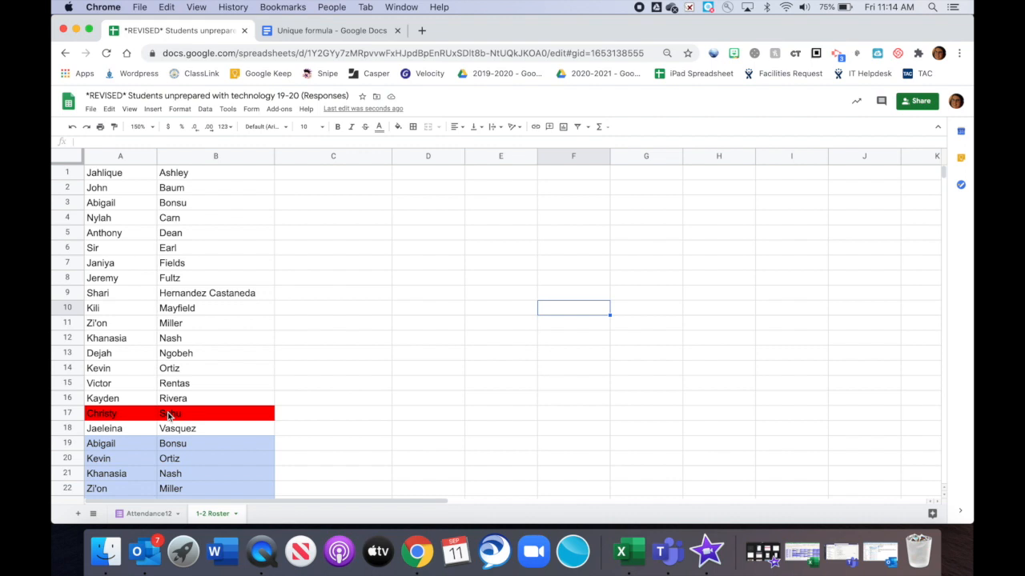
scroll(168, 415, down, 5)
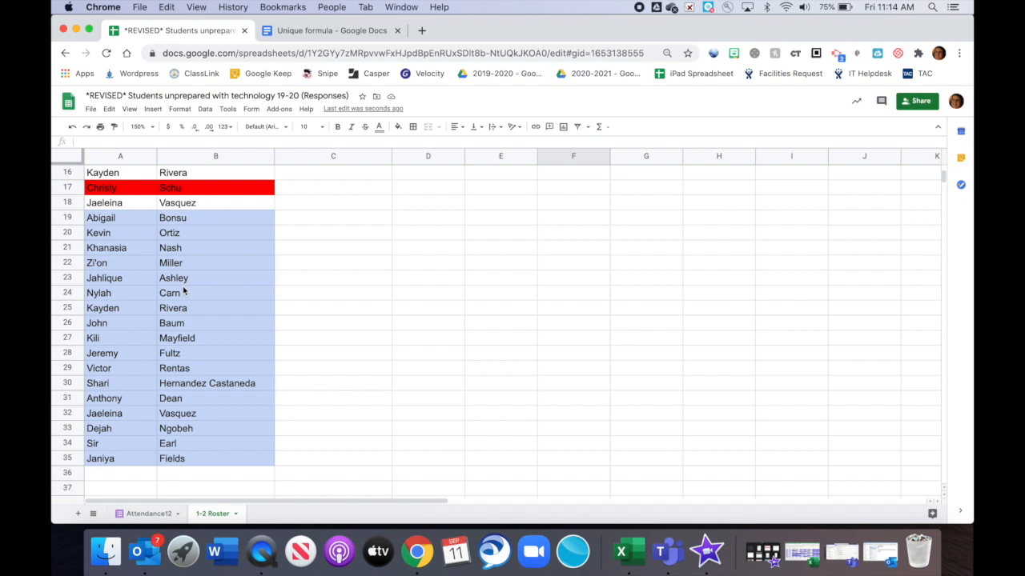
Step: Clear the pasted 10/9/2018 names in A19:B35 below the roster on the 1-2 Roster sheet
scroll(183, 291, up, 5)
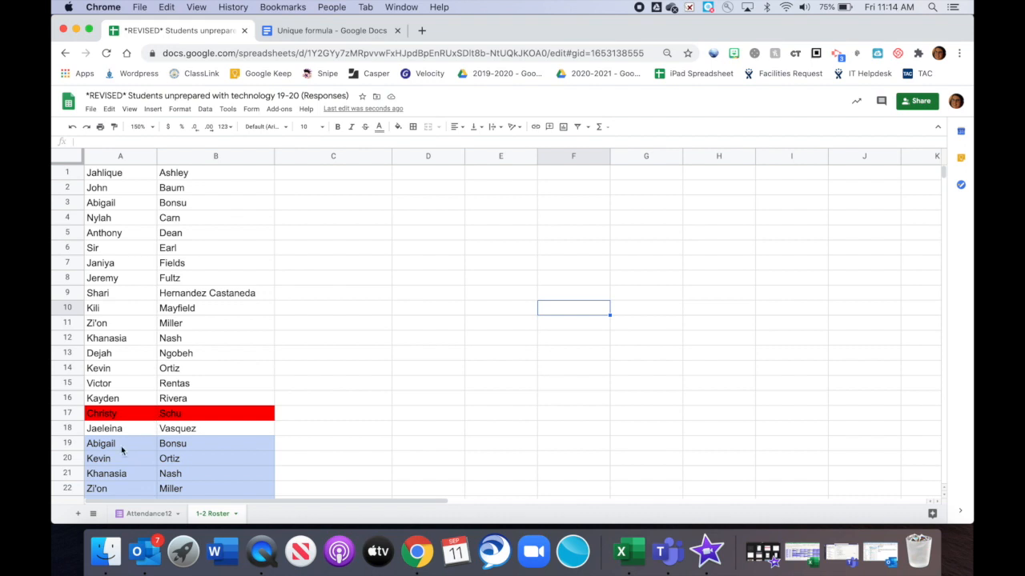
drag(107, 448, 179, 476)
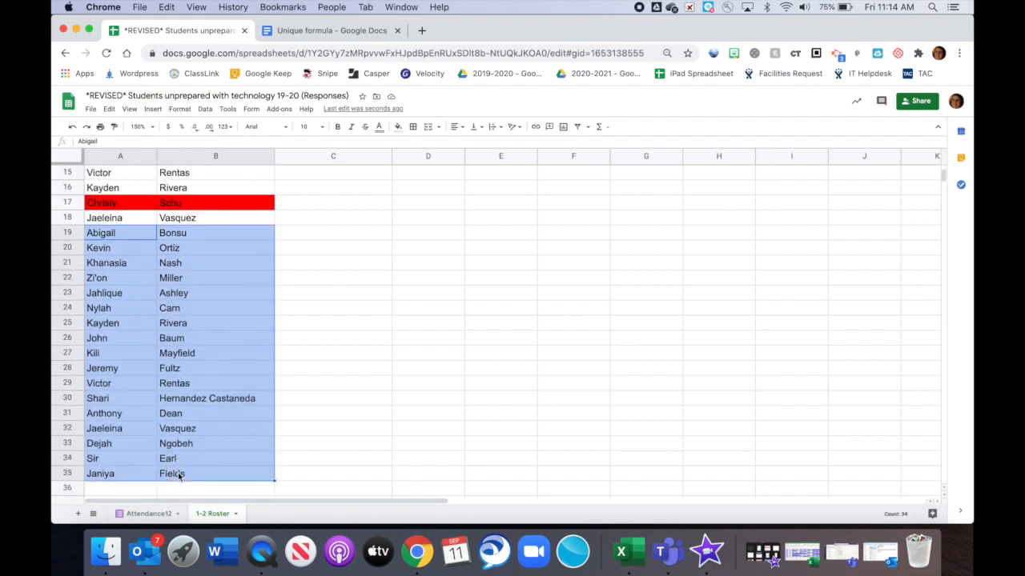
key(Delete)
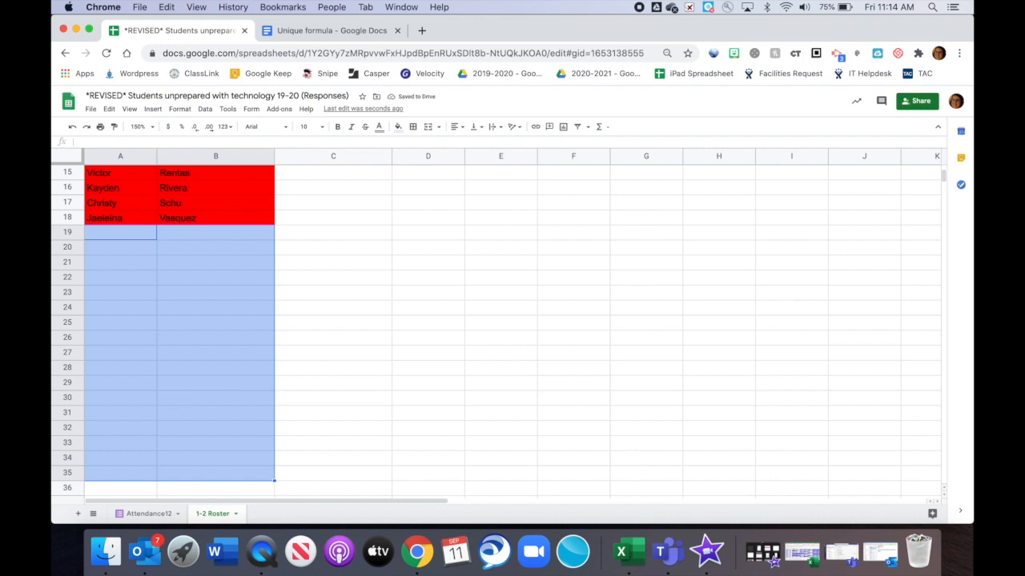
click(313, 430)
scroll(272, 382, up, 5)
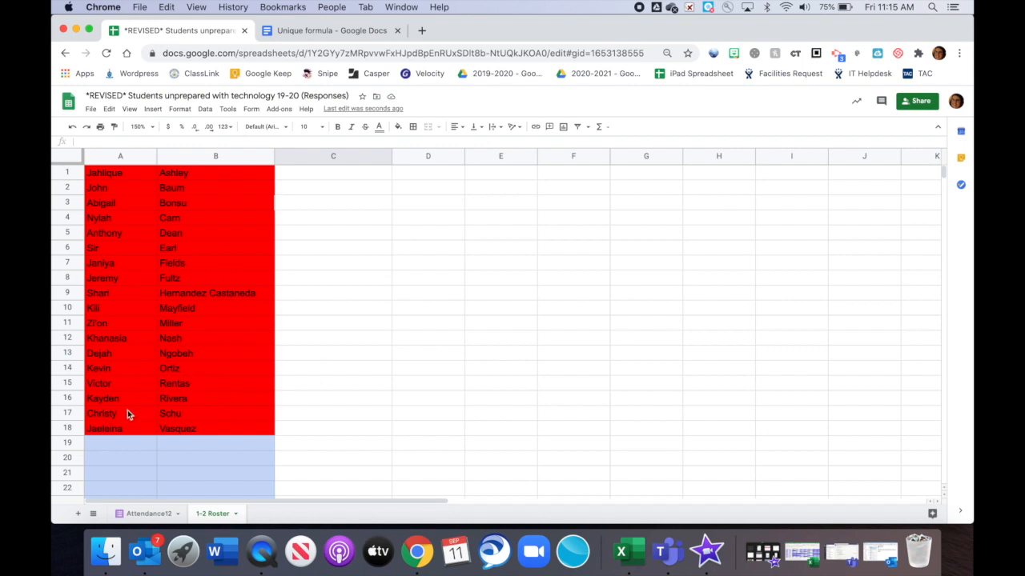
Step: Fill the 10/10/2018 names in B34:C52 of the Attendance12 sheet with light magenta and copy them
click(148, 515)
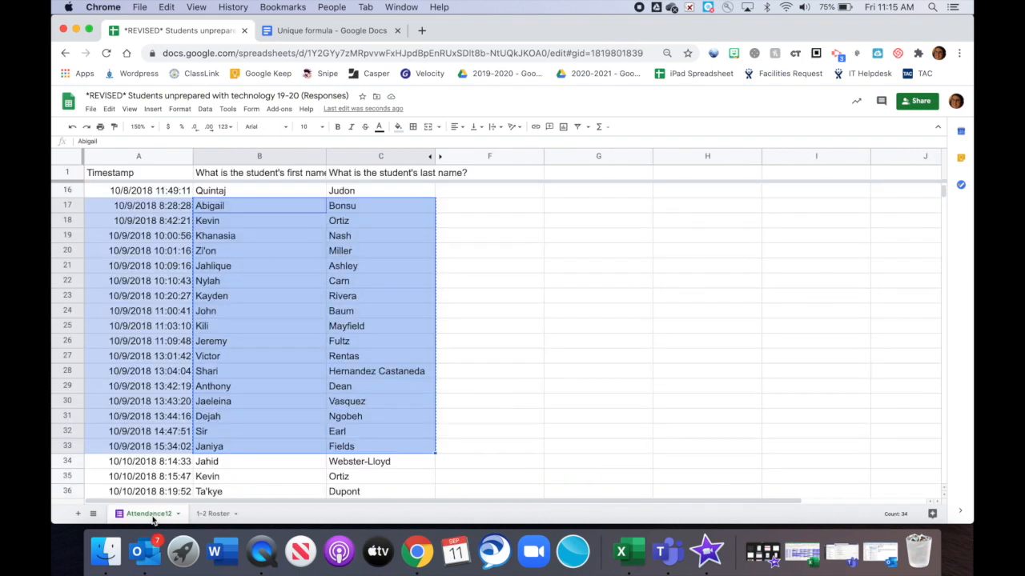
click(508, 405)
scroll(510, 408, down, 5)
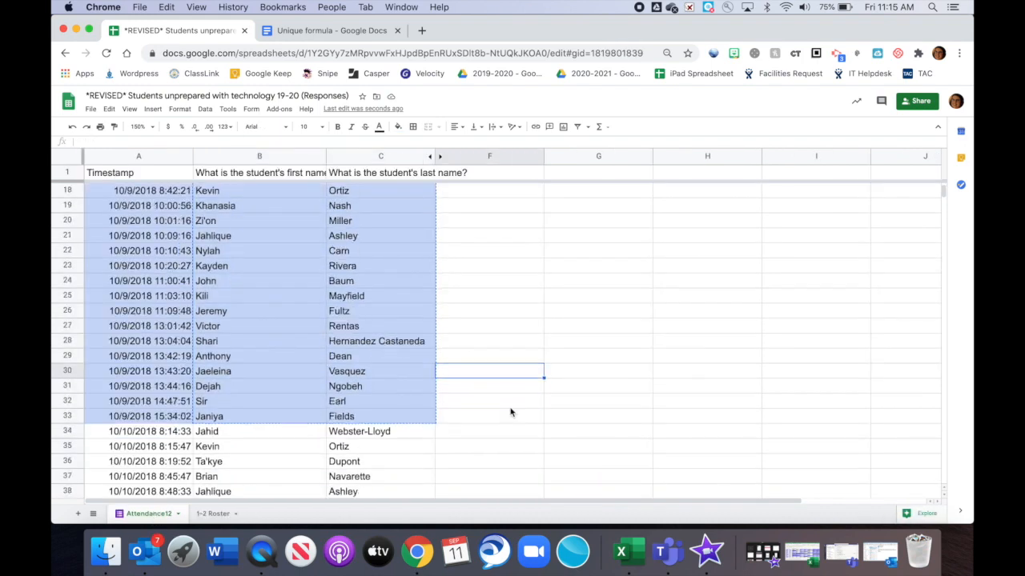
scroll(510, 412, down, 1)
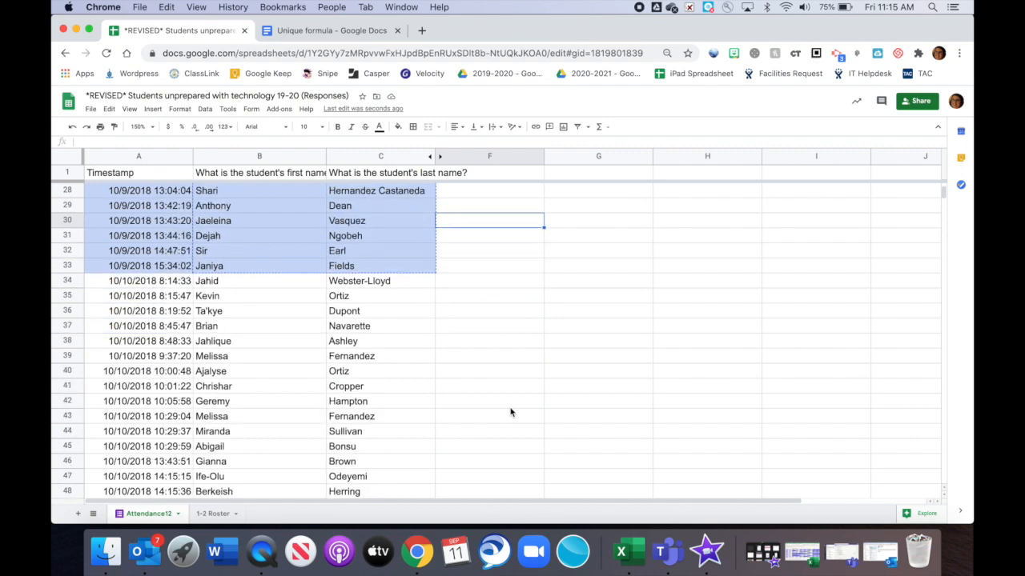
scroll(510, 412, down, 2)
drag(206, 250, 346, 250)
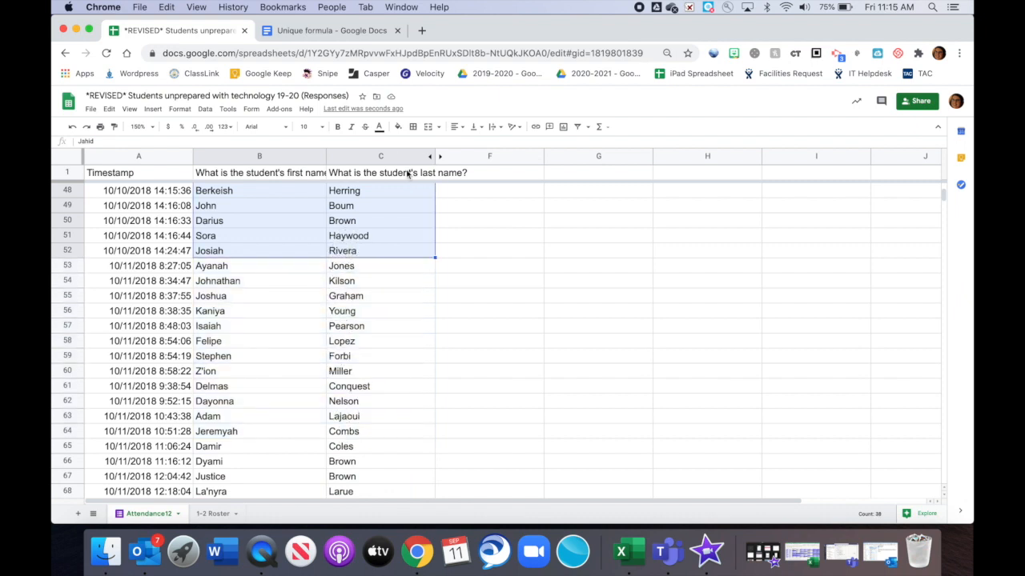
click(399, 130)
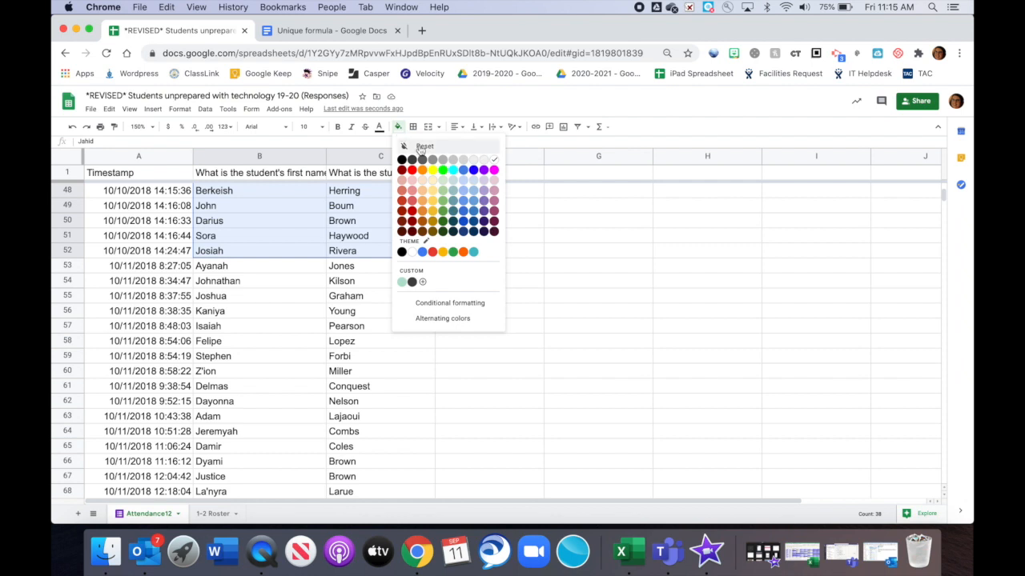
click(493, 180)
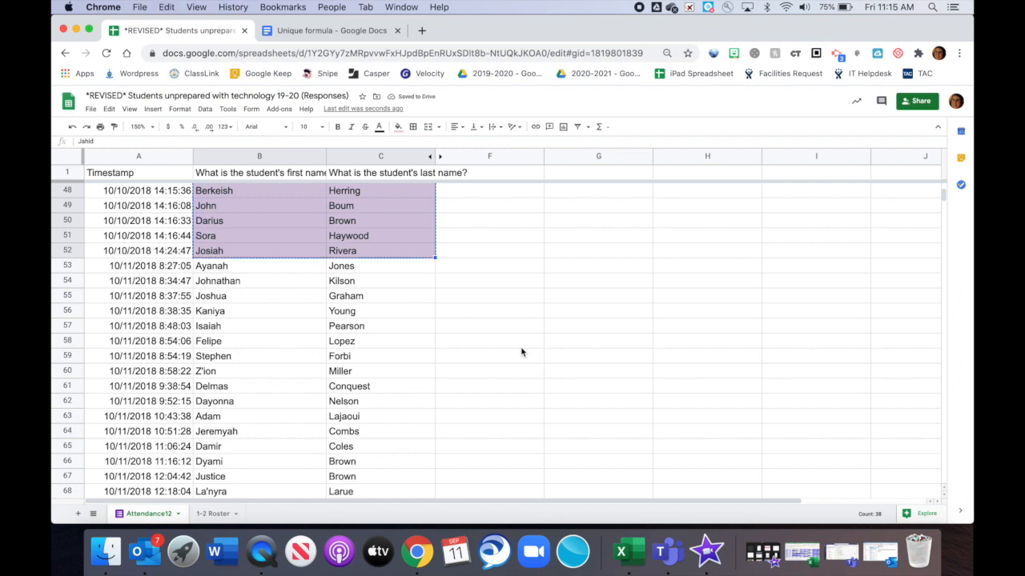
Step: Paste the 10/10/2018 names into the 1-2 Roster sheet starting at A19 and check the roster's highlighting, including row 2
click(212, 513)
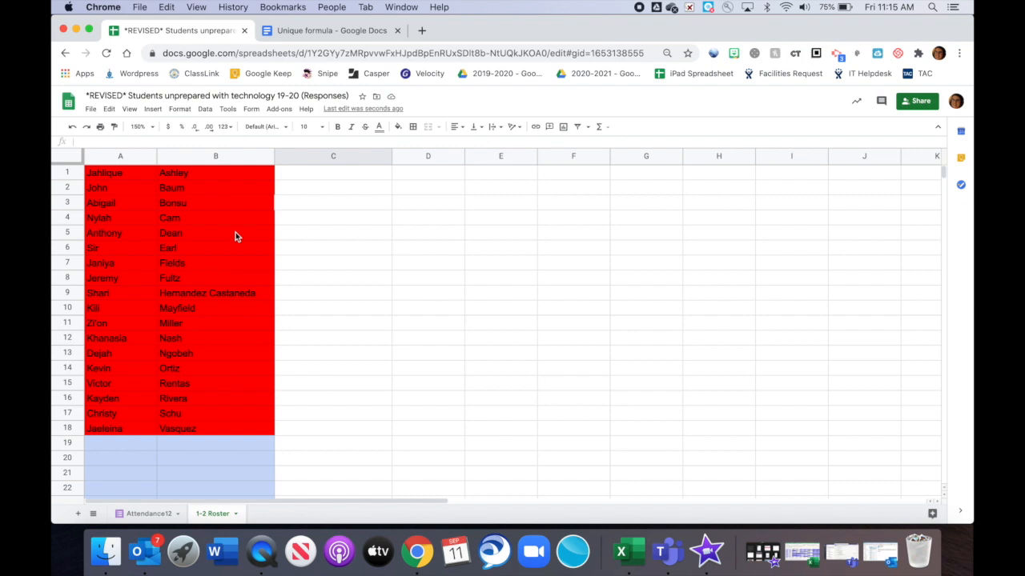
click(103, 444)
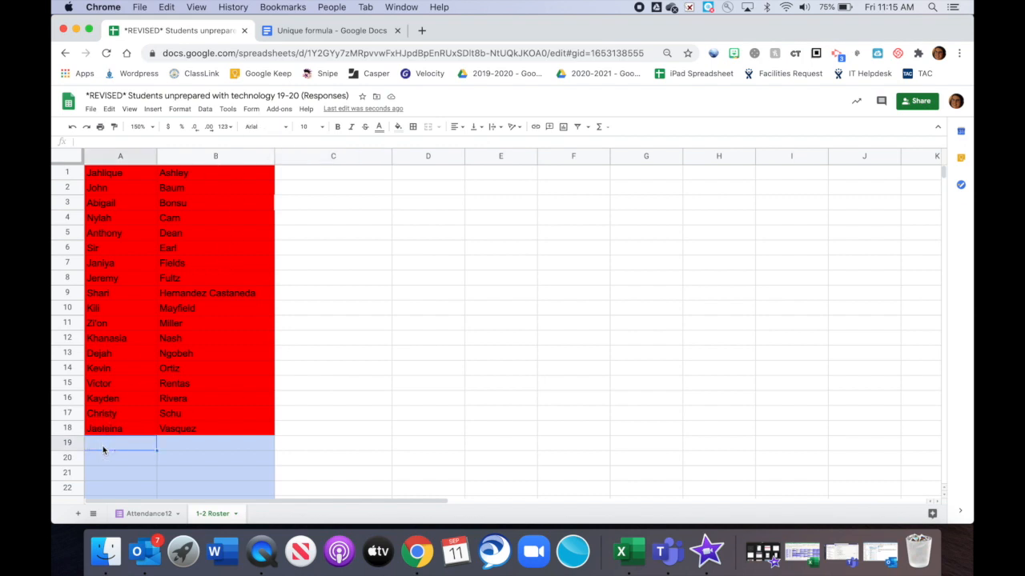
key(super+v)
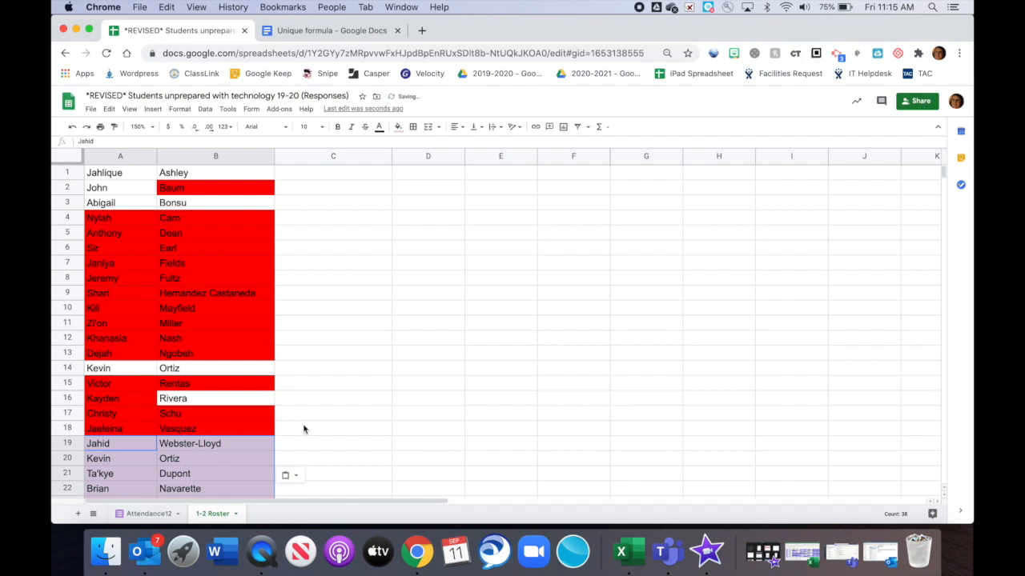
scroll(359, 417, down, 5)
scroll(359, 417, down, 8)
scroll(359, 417, up, 12)
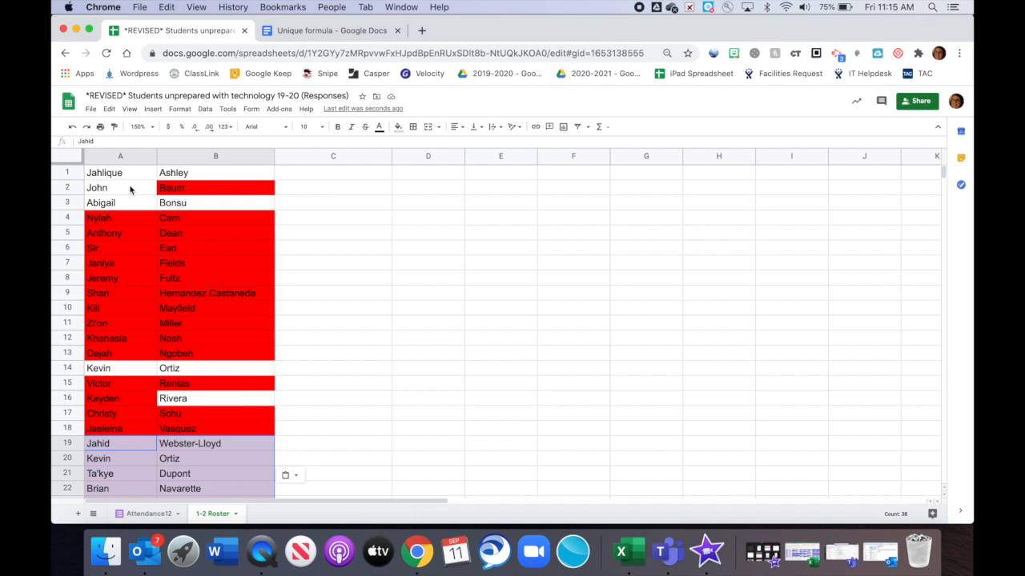
click(59, 186)
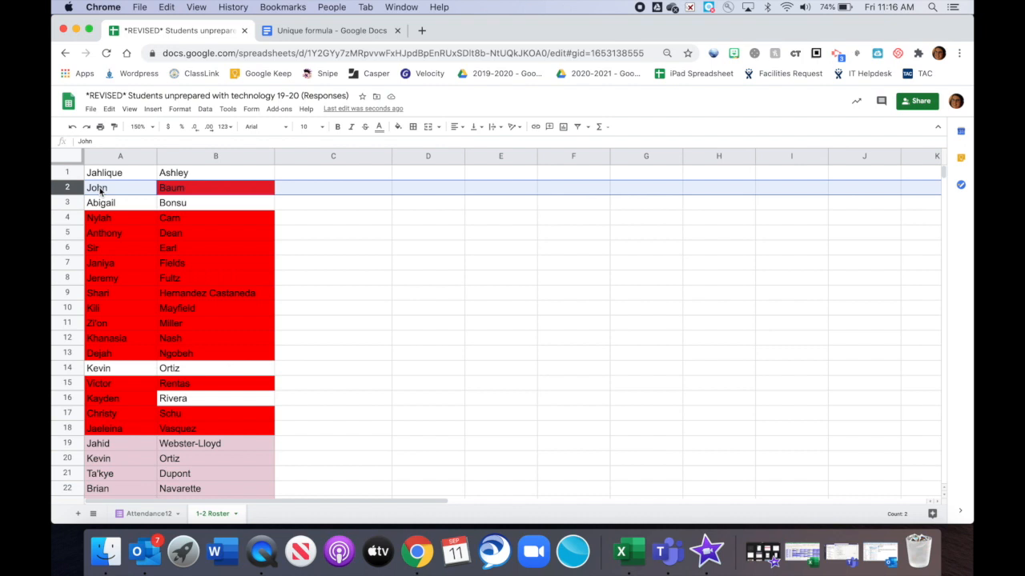
scroll(250, 318, down, 7)
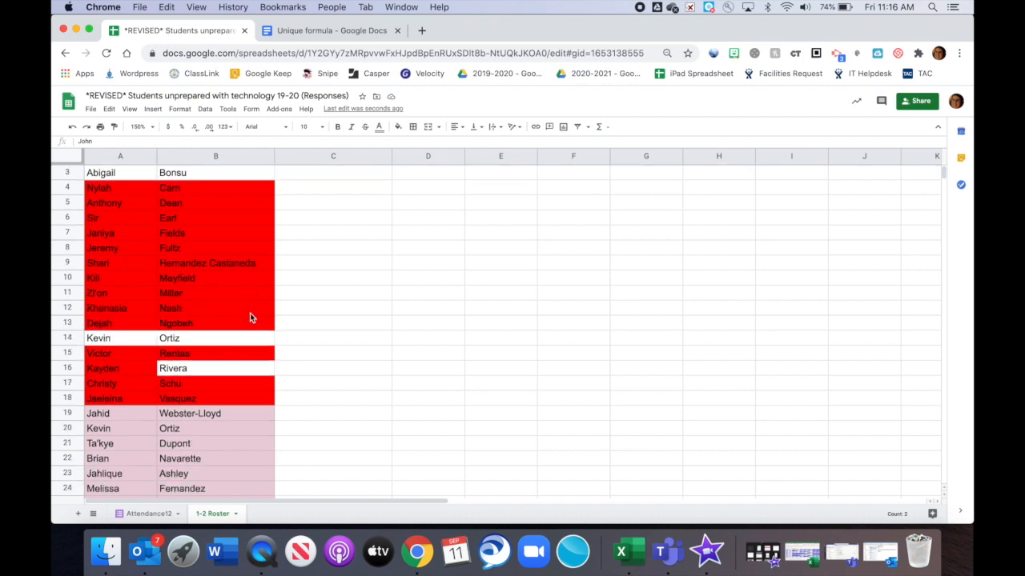
Step: Copy the 10/9/2018 names in B17:C33 of the Attendance12 sheet again
click(149, 516)
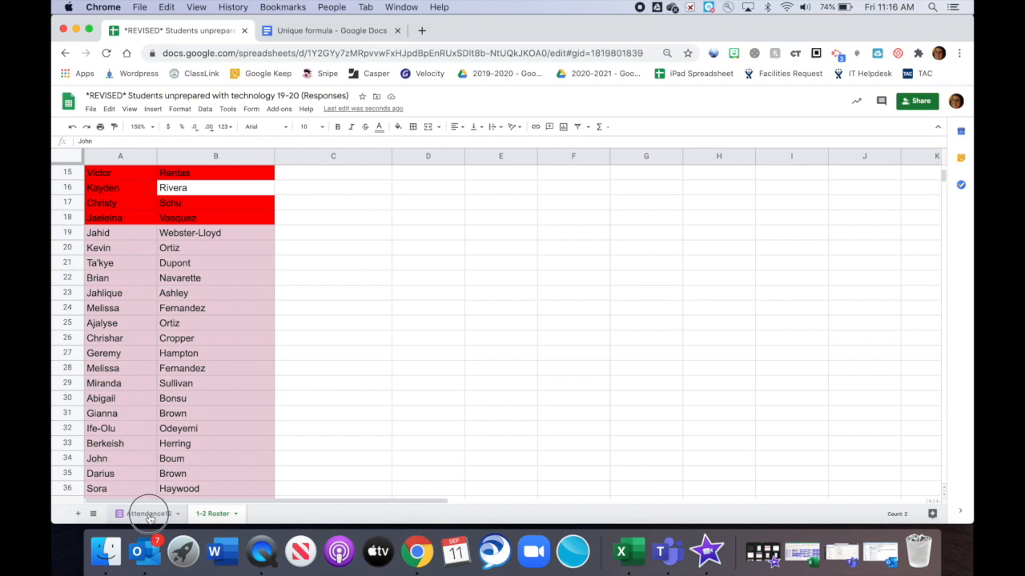
scroll(205, 416, up, 10)
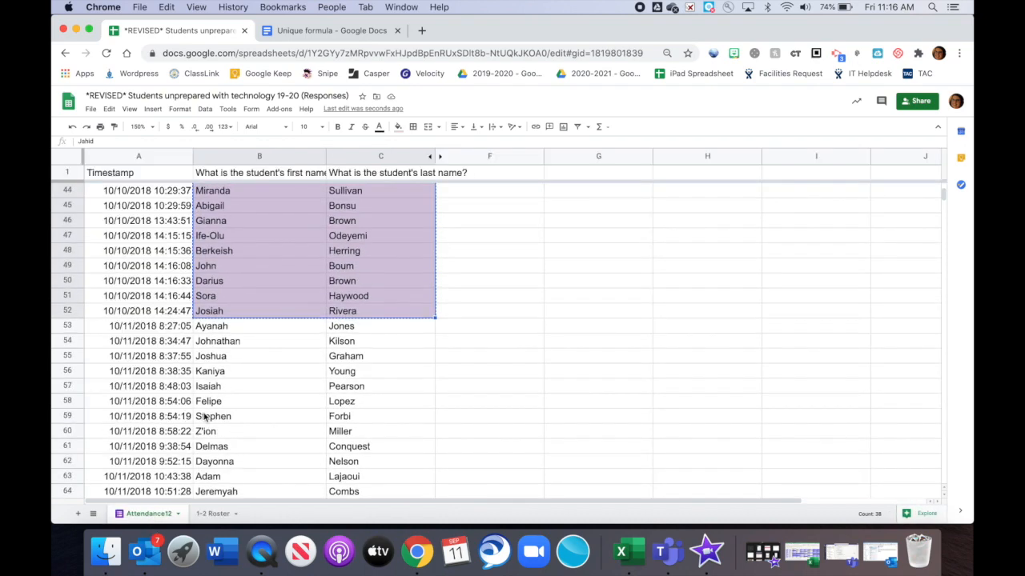
scroll(206, 416, up, 3)
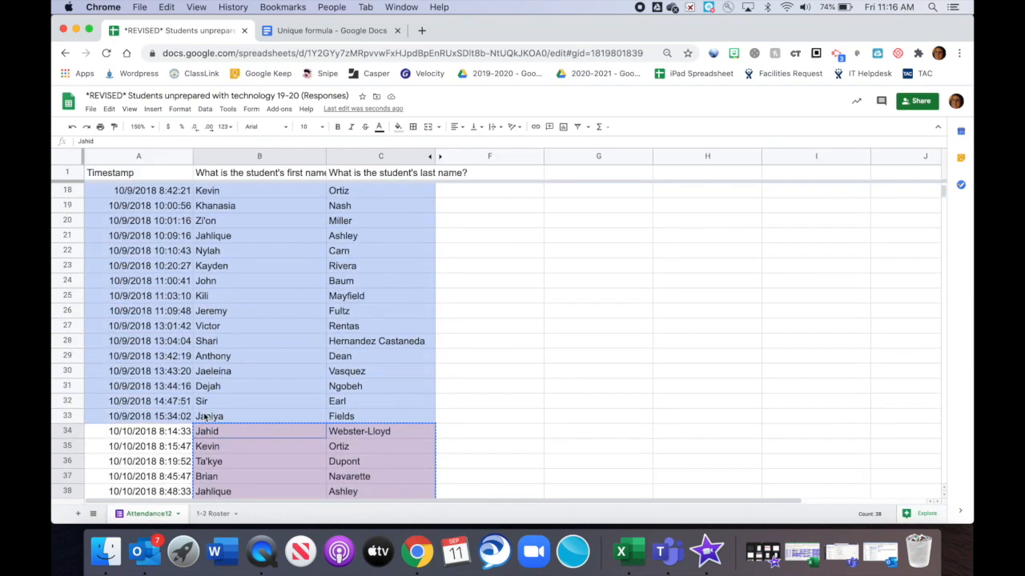
drag(205, 203, 364, 451)
key(super+c)
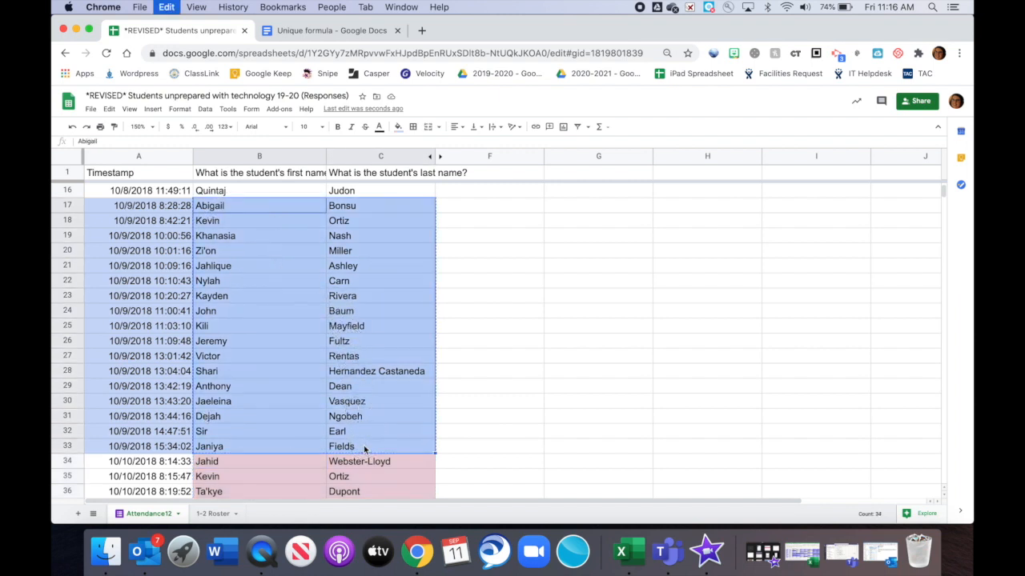
Step: Clear the 10/10/2018 names in A19:B37 below the roster on the 1-2 Roster sheet
click(213, 513)
drag(101, 231, 170, 309)
key(Delete)
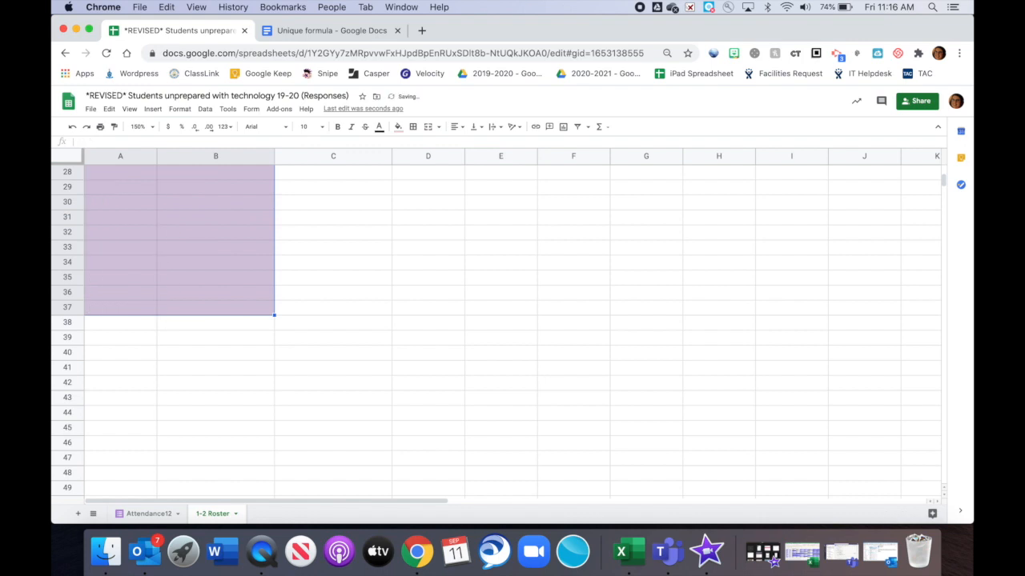
Step: Paste the copied 10/9/2018 names below the roster starting at A19 and check which roster rows are highlighted
scroll(155, 291, up, 5)
click(114, 269)
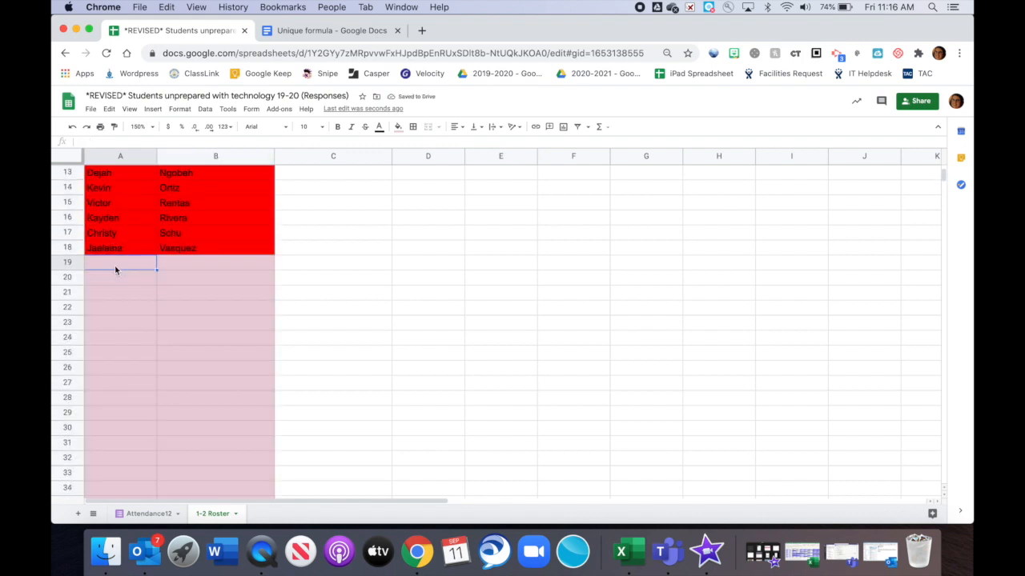
key(super+v)
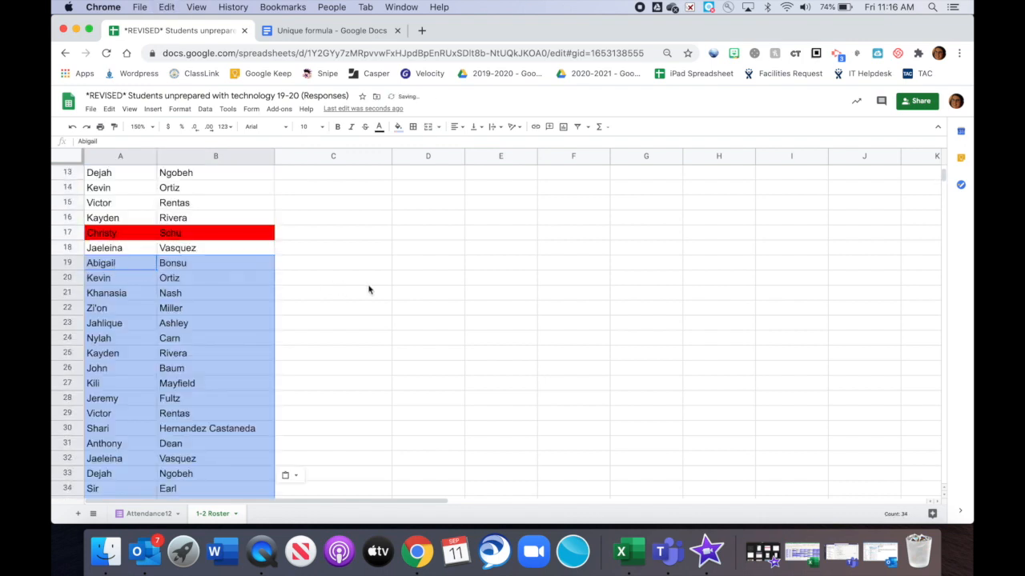
scroll(245, 293, down, 3)
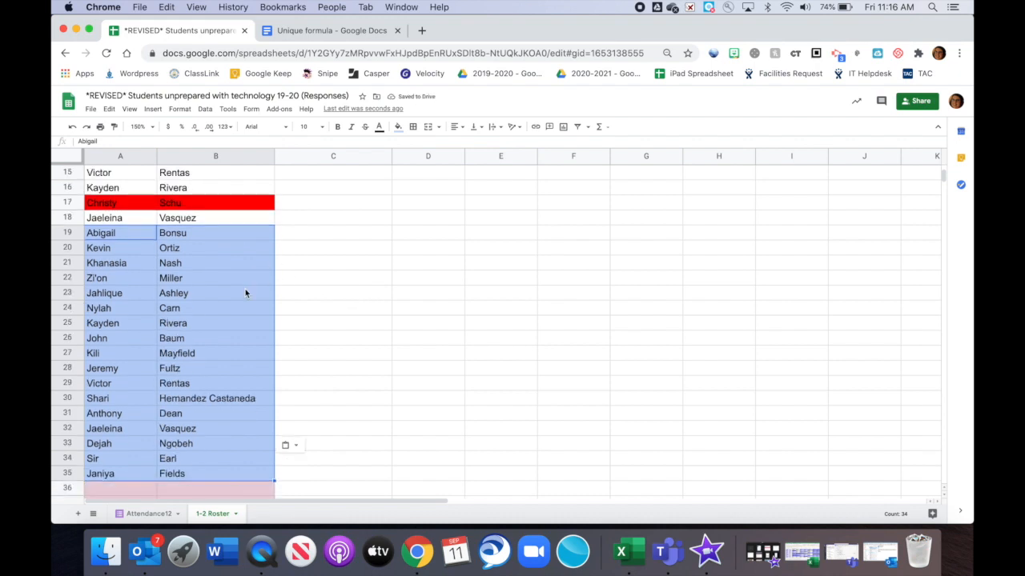
click(330, 310)
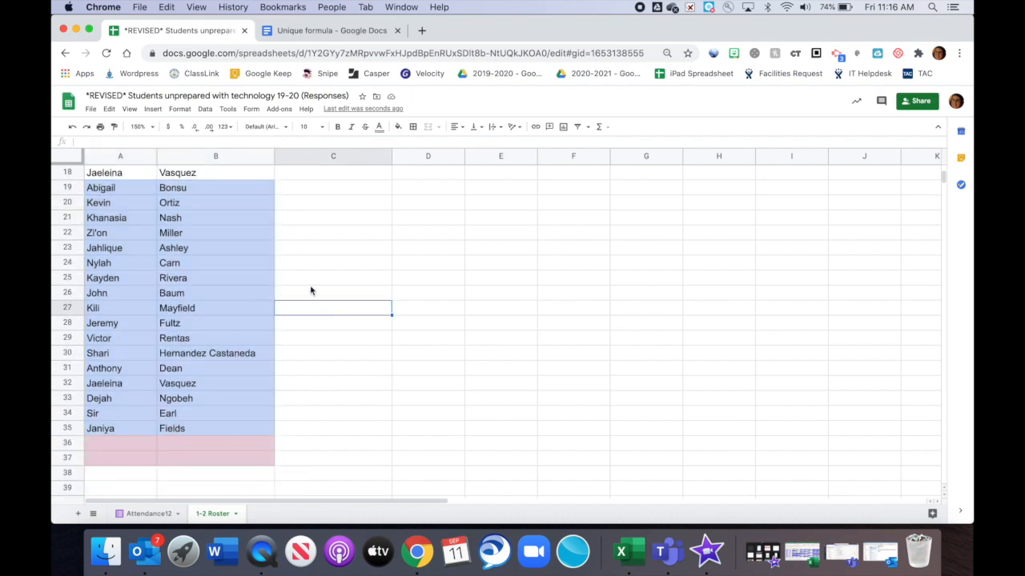
scroll(310, 291, up, 5)
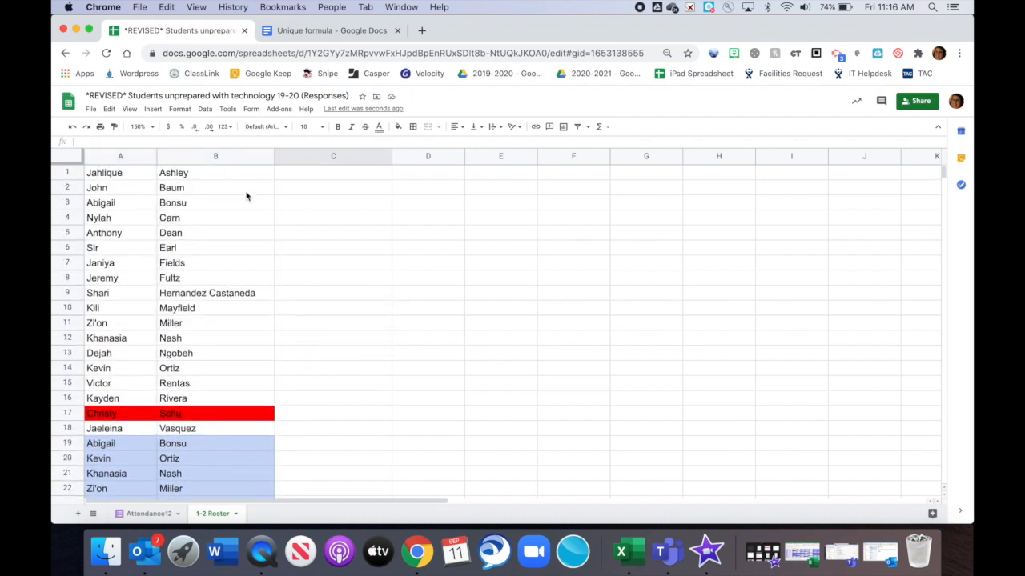
Step: Sort the 1-2 Roster sheet A → Z by the last names in column B and look through the pairs for an unmatched student
click(213, 156)
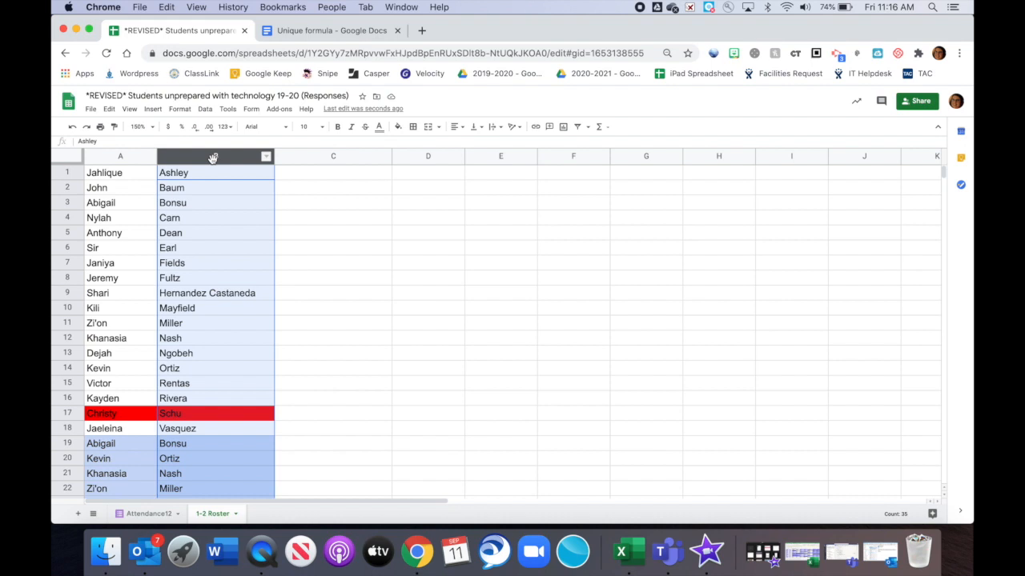
right_click(213, 157)
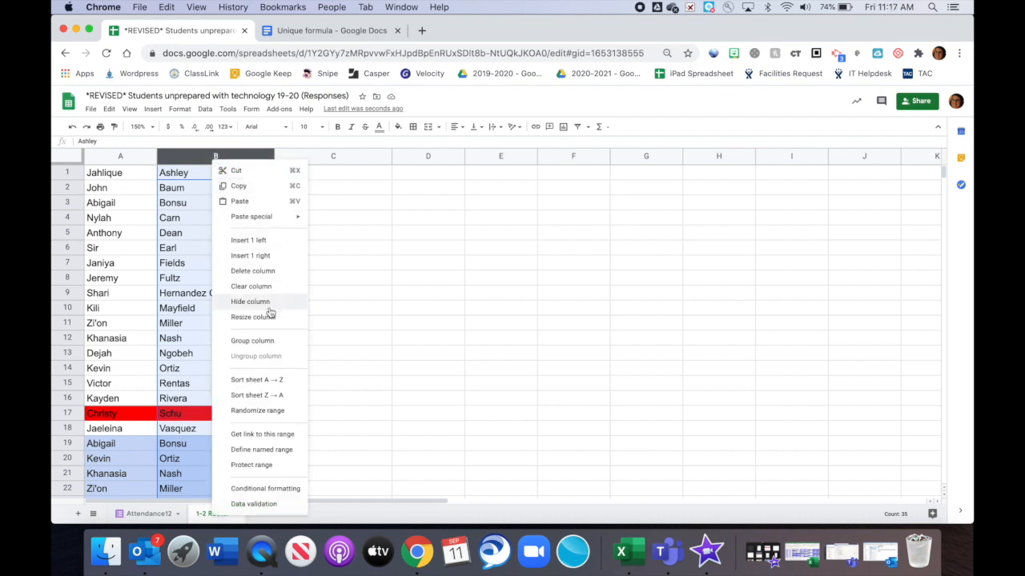
click(266, 382)
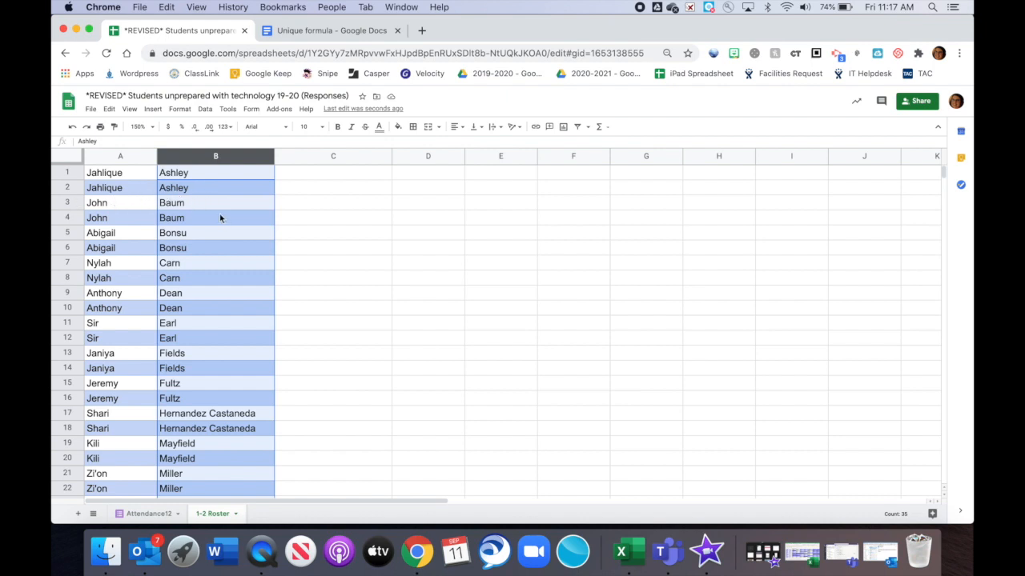
click(301, 197)
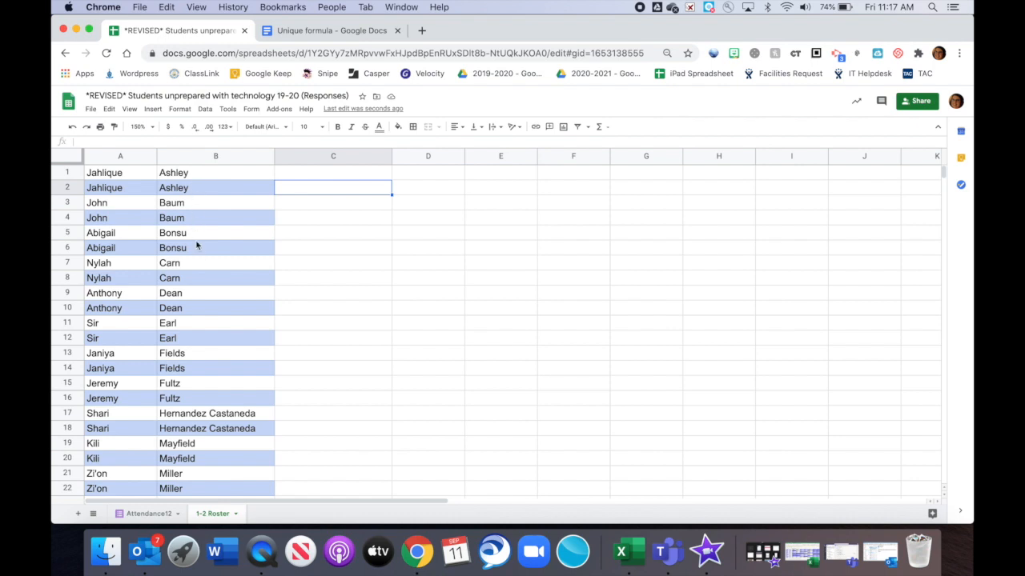
scroll(226, 292, down, 1)
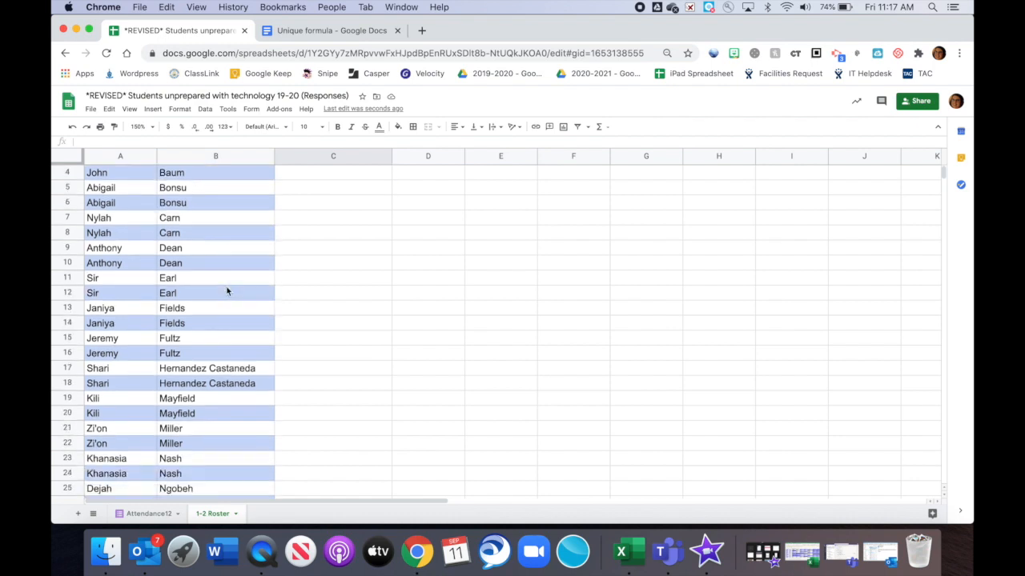
scroll(226, 292, down, 3)
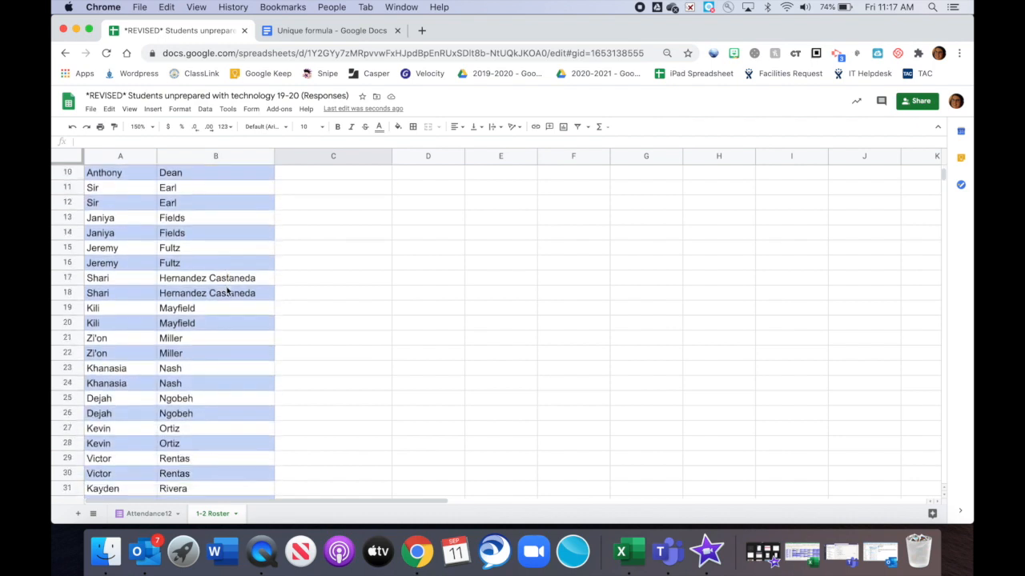
scroll(227, 292, down, 2)
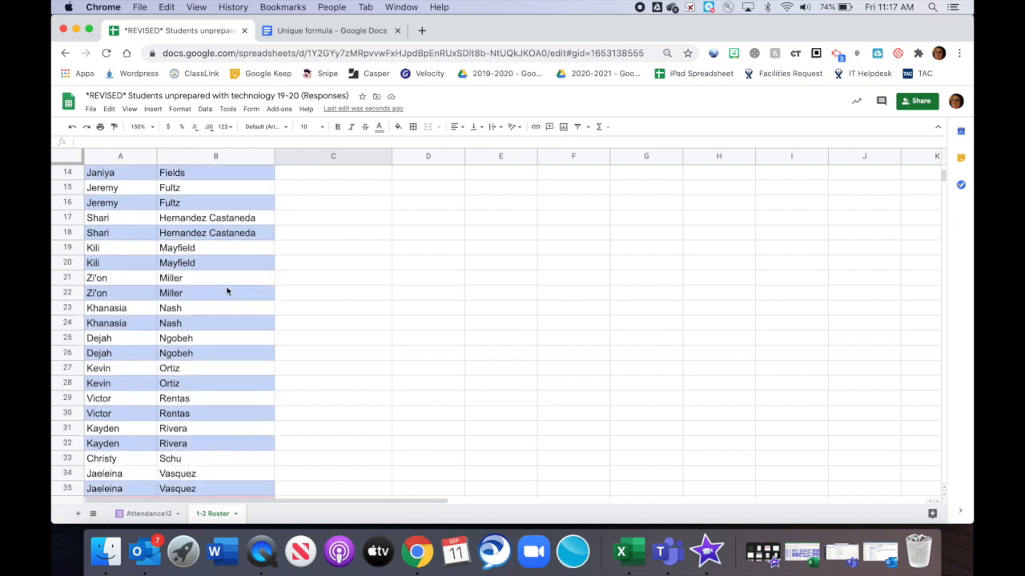
scroll(227, 292, down, 2)
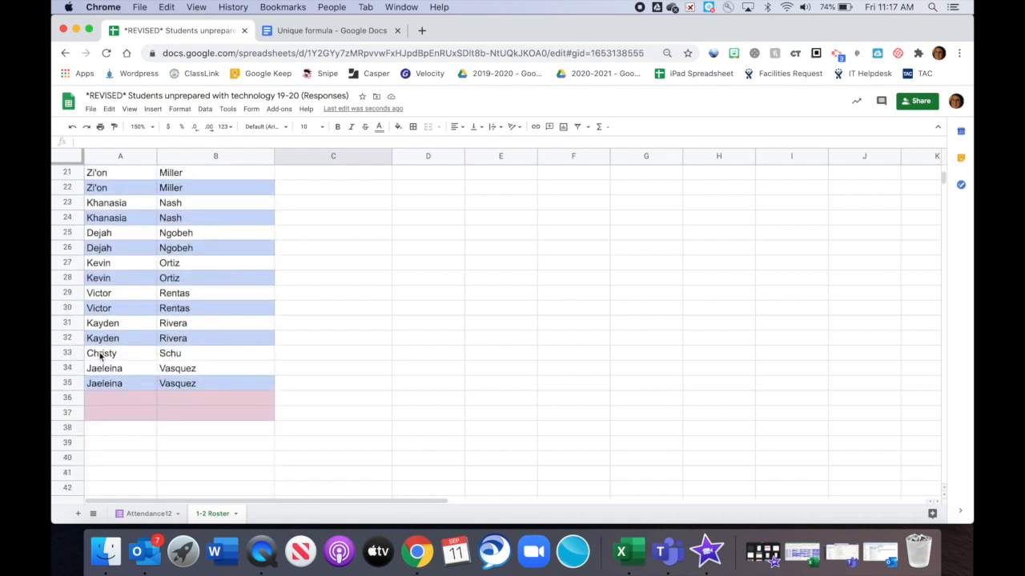
click(178, 368)
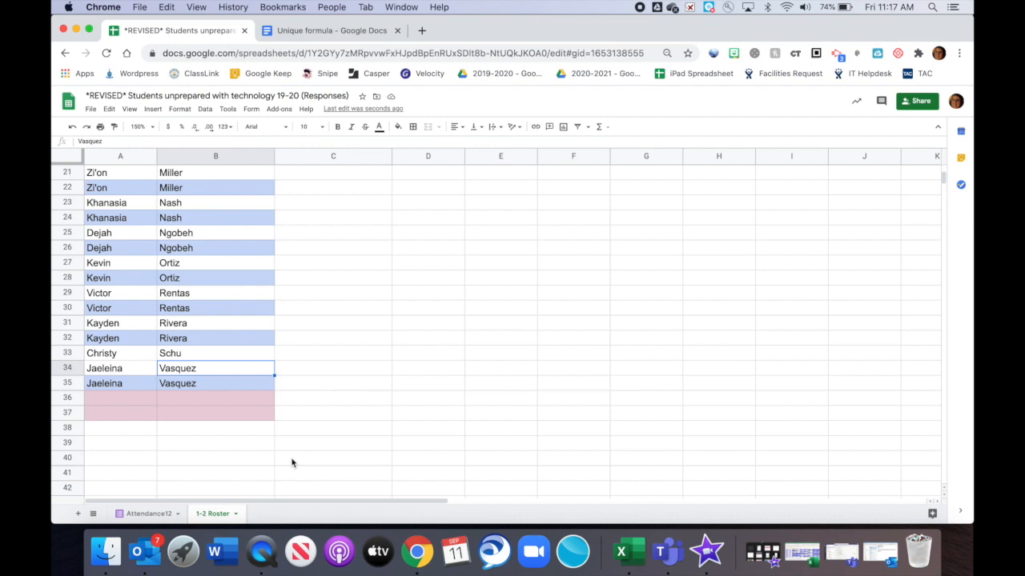
Step: Undo the last-name sort on the 1-2 Roster sheet and review the roster highlighting against the pasted 10/9/2018 names
scroll(291, 463, up, 10)
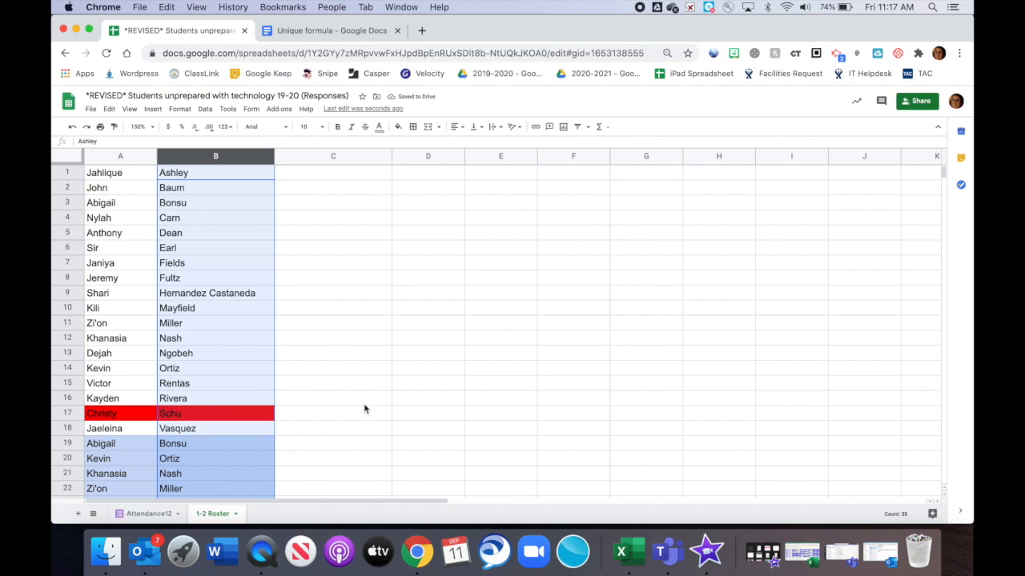
scroll(364, 409, down, 5)
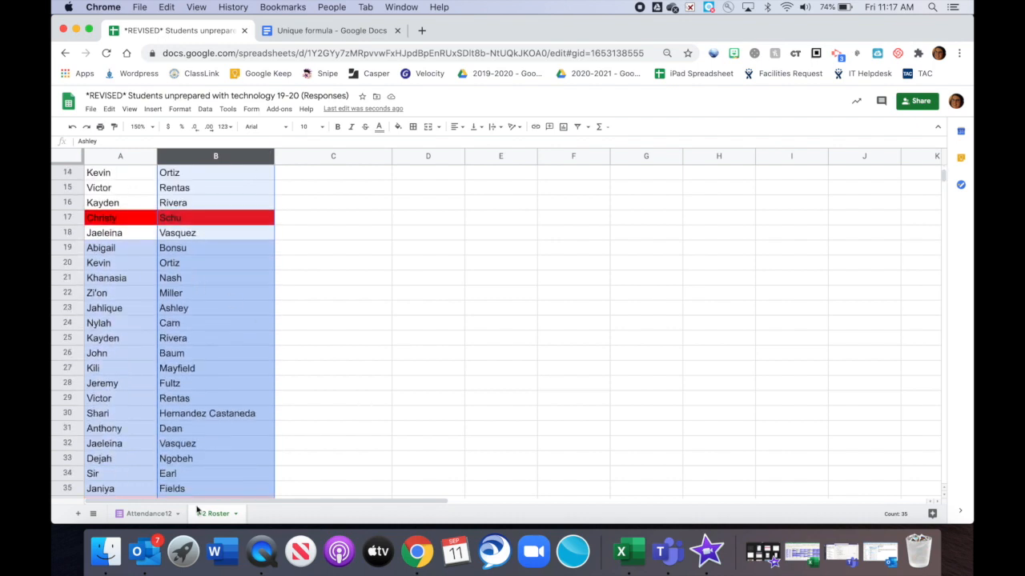
scroll(153, 446, down, 2)
scroll(145, 424, up, 1)
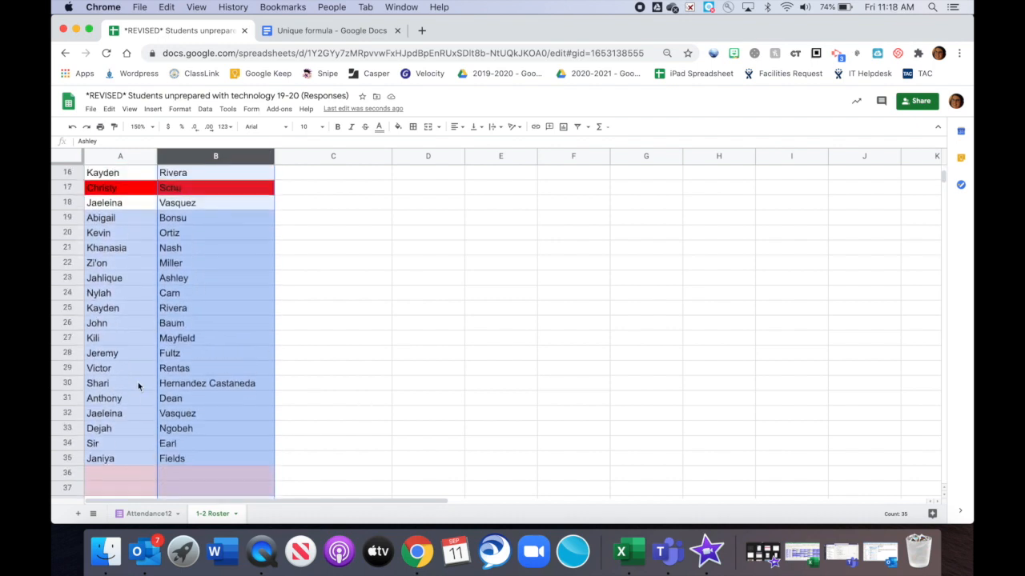
Step: Remove the pasted 10/9/2018 names and their fill from A19:B37 below the roster, then check the roster rows' highlighting
click(101, 219)
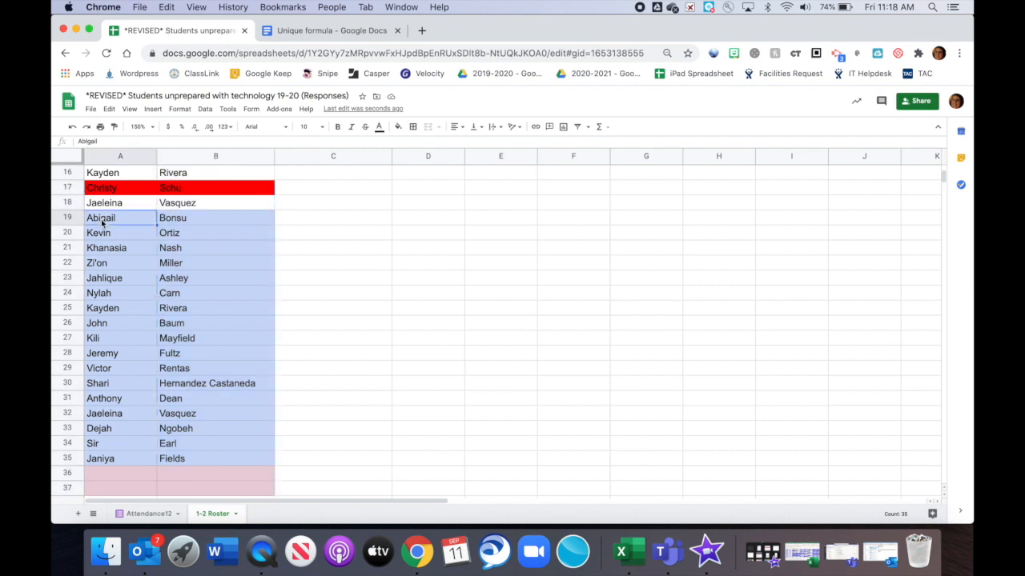
drag(101, 220, 222, 488)
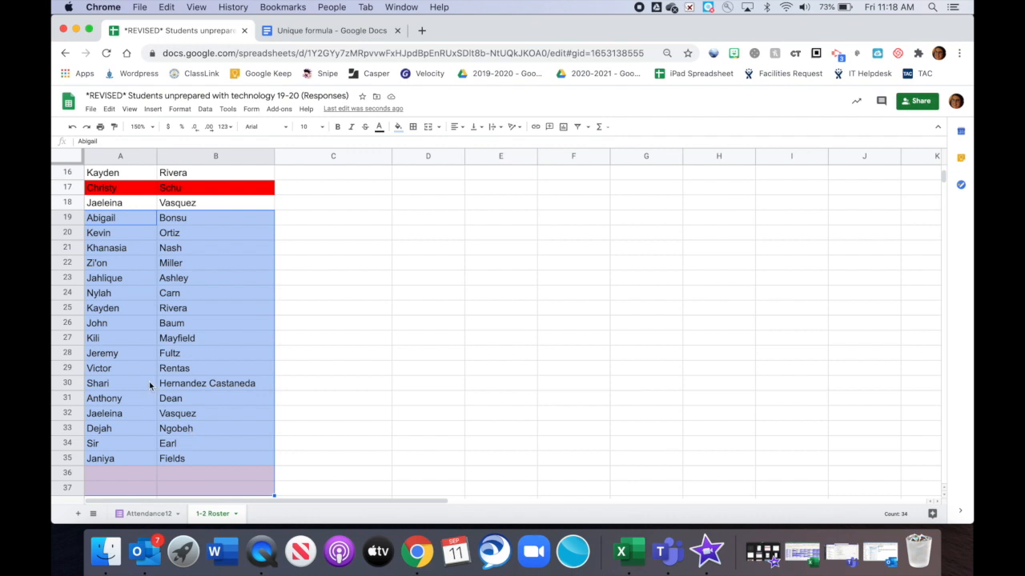
right_click(149, 386)
click(170, 290)
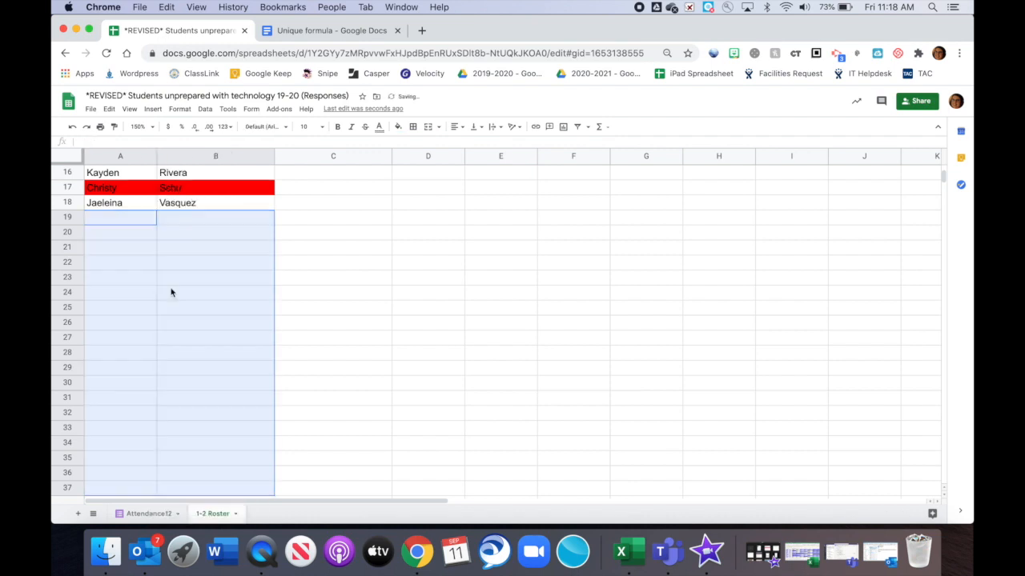
click(335, 253)
scroll(335, 254, up, 5)
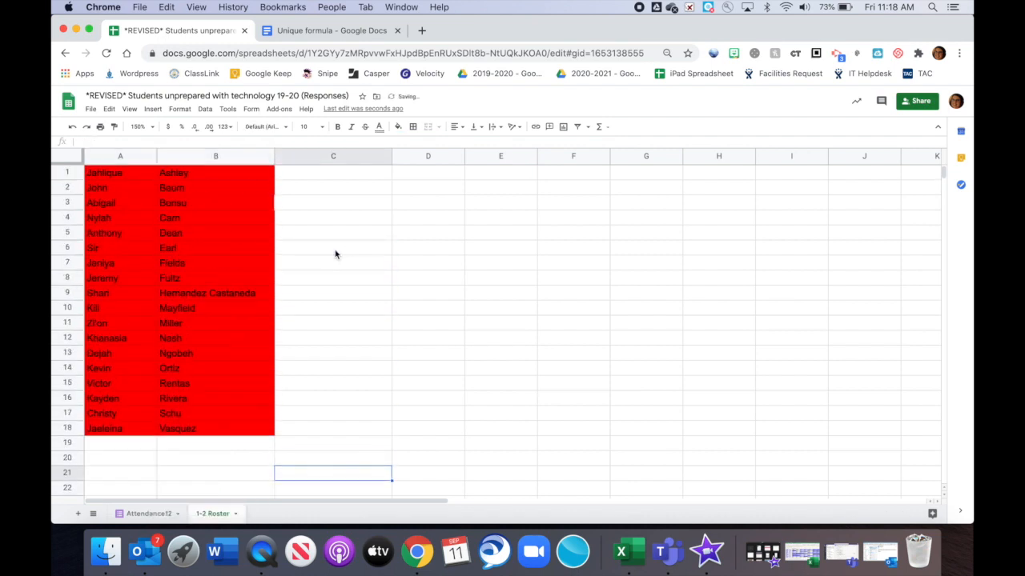